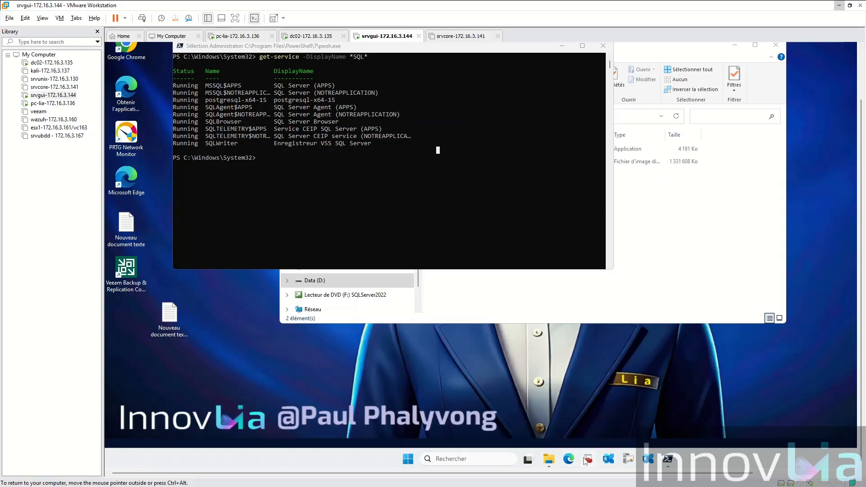
- In SQL Server Configuration Manager, review the SQL Server services and the properties of the SQL Server (NOTREAPPLICATION) service
left_click_drag(261, 129, 237, 116)
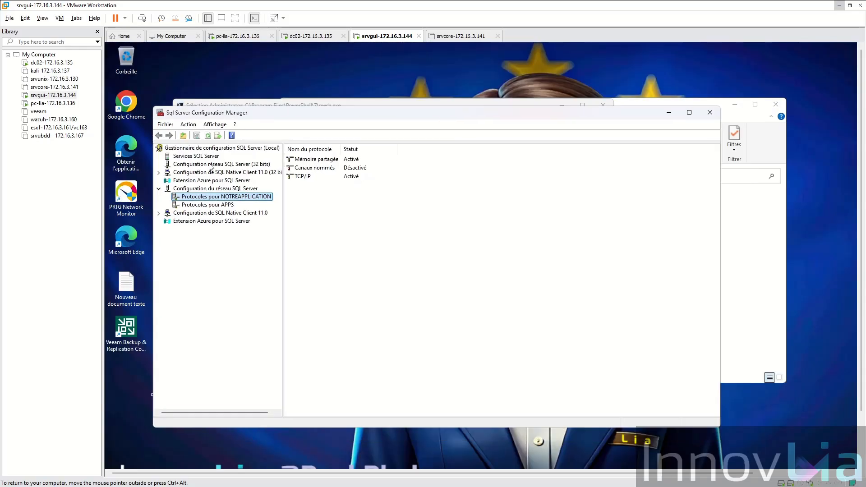
left_click(210, 164)
left_click(215, 156)
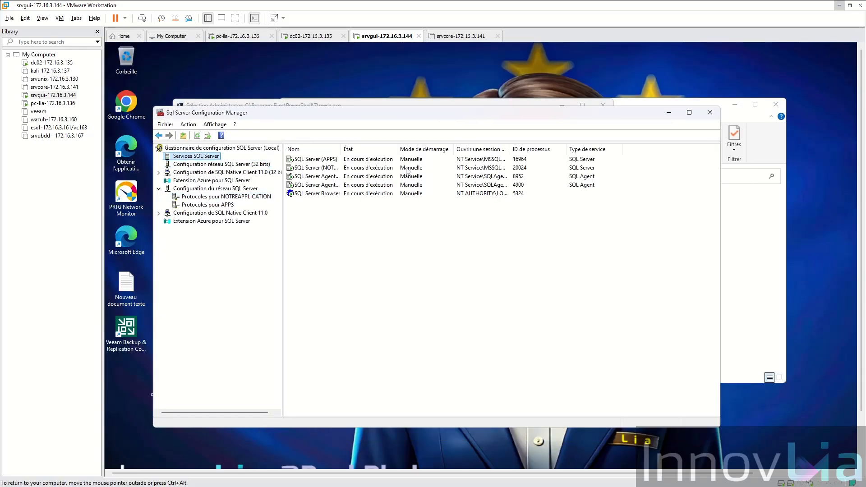
double_click(341, 149)
double_click(377, 168)
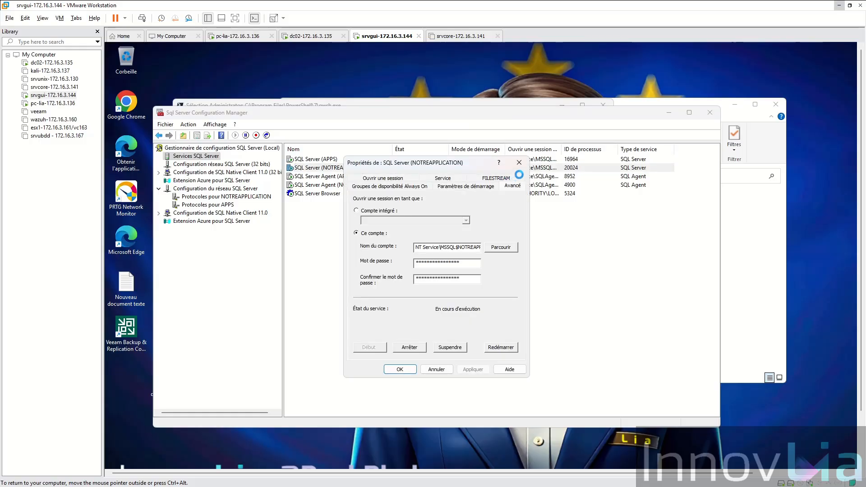
left_click(510, 179)
left_click(519, 162)
- Check the IPAll TCP port in the TCP/IP protocol properties of the NOTREAPPLICATION instance, leaving the settings as they are
left_click(224, 198)
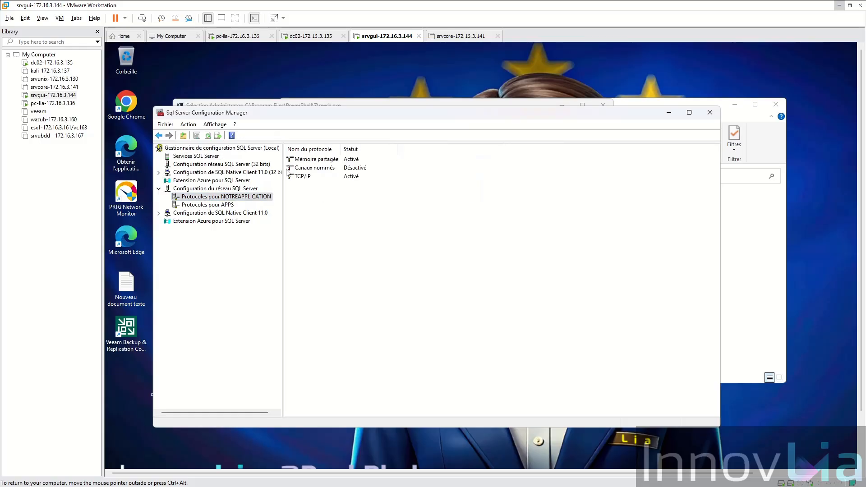
left_click(305, 176)
double_click(386, 177)
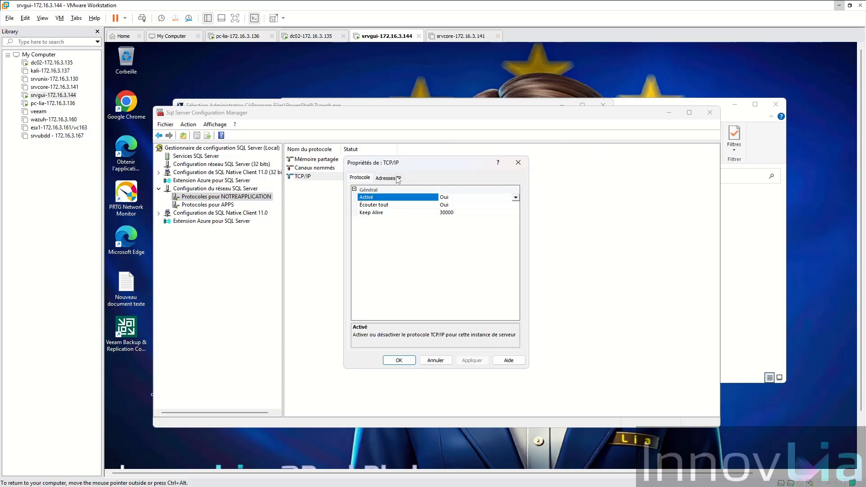
left_click(388, 177)
scroll(451, 252, "down", 10)
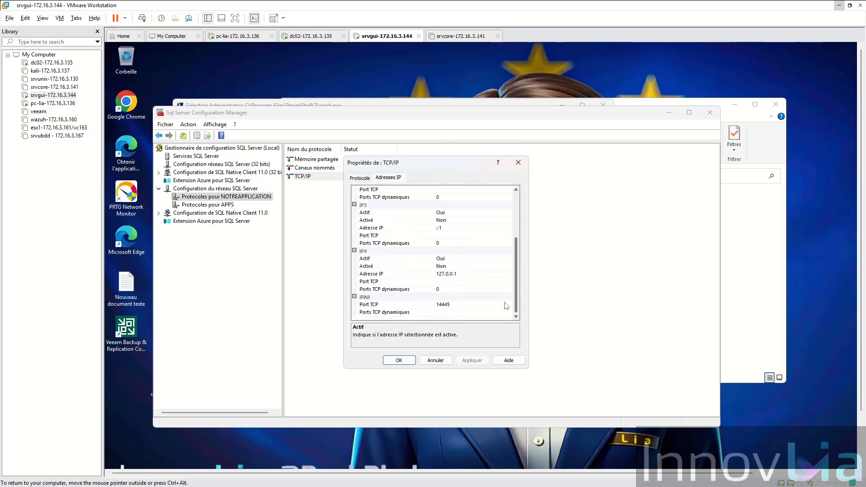
left_click(463, 305)
key("ctrl+a")
left_click(447, 304)
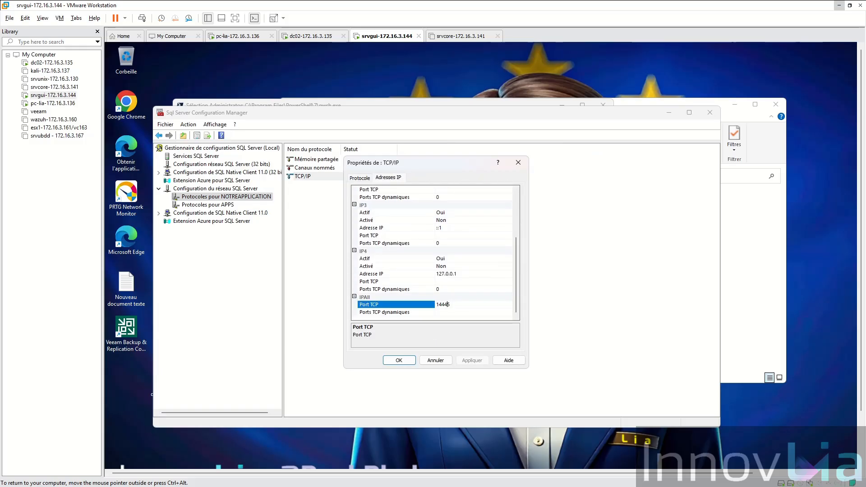
left_click(435, 359)
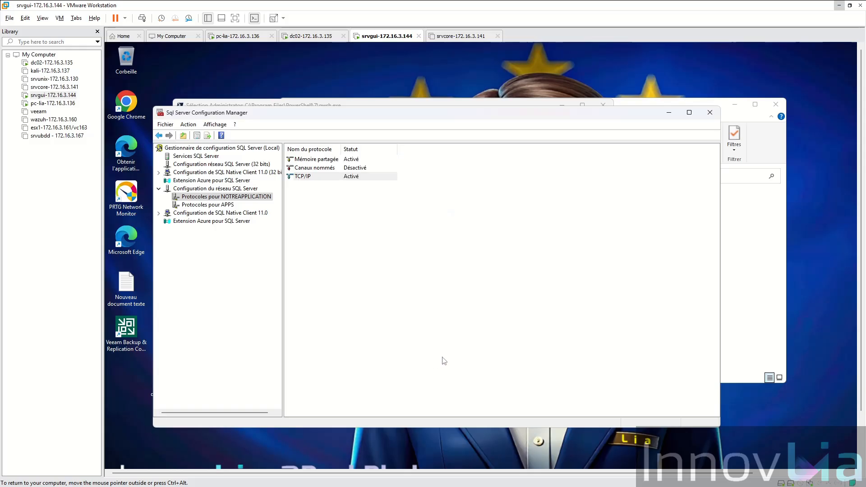
- Switch to the pc-lia virtual machine and connect Management Studio to 172.16.3.144\NOTREAPPLICATION,14445 with Windows authentication
left_click(52, 104)
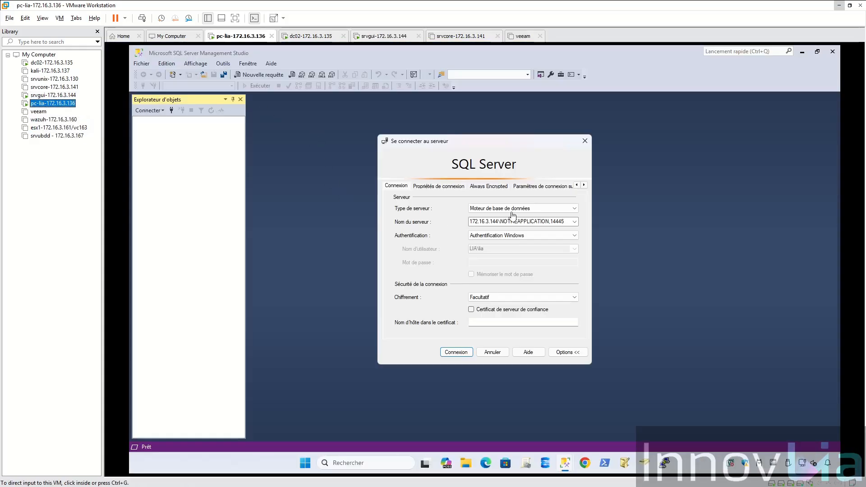
left_click(434, 321)
double_click(491, 222)
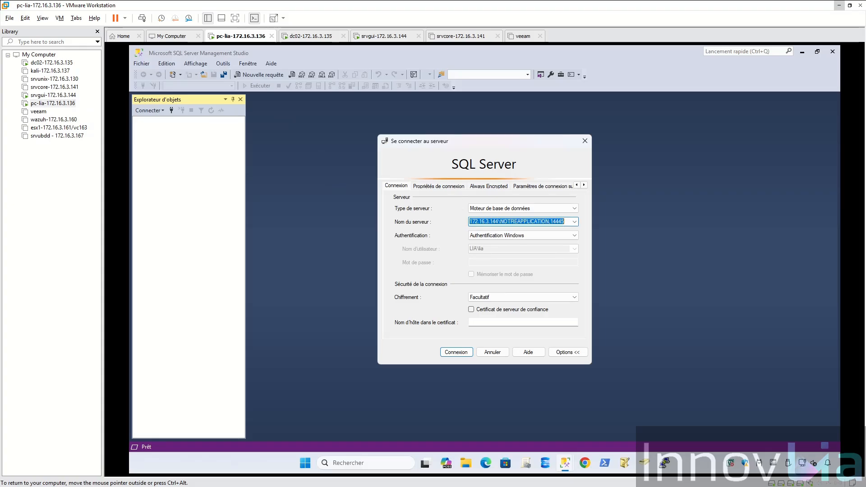
left_click_drag(500, 221, 453, 220)
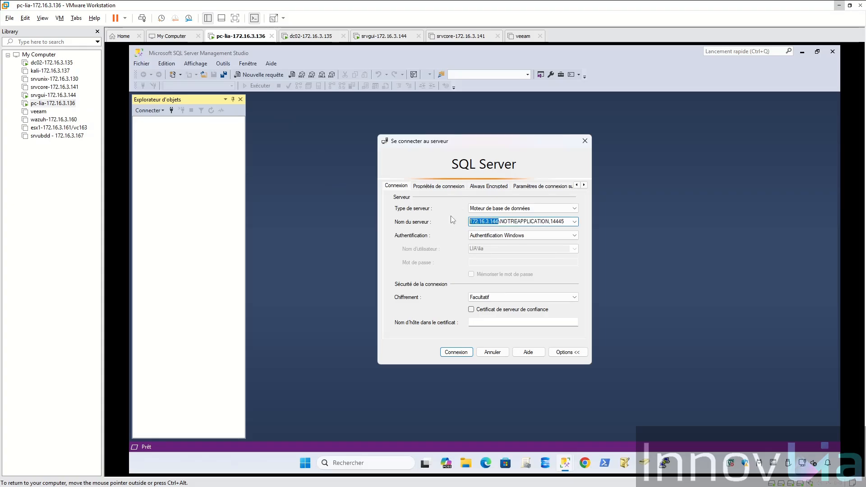
left_click(460, 350)
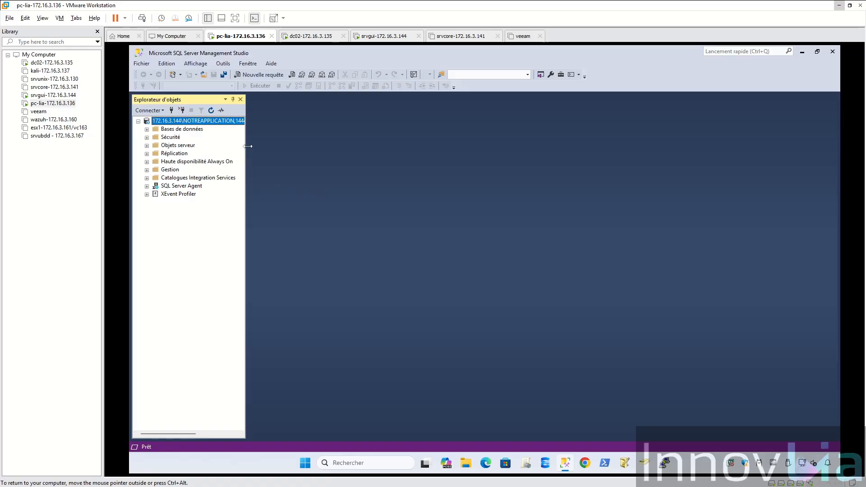
- Widen the Object Explorer to show the full server name, look into the databases folder and collapse the server node
left_click_drag(248, 146, 287, 160)
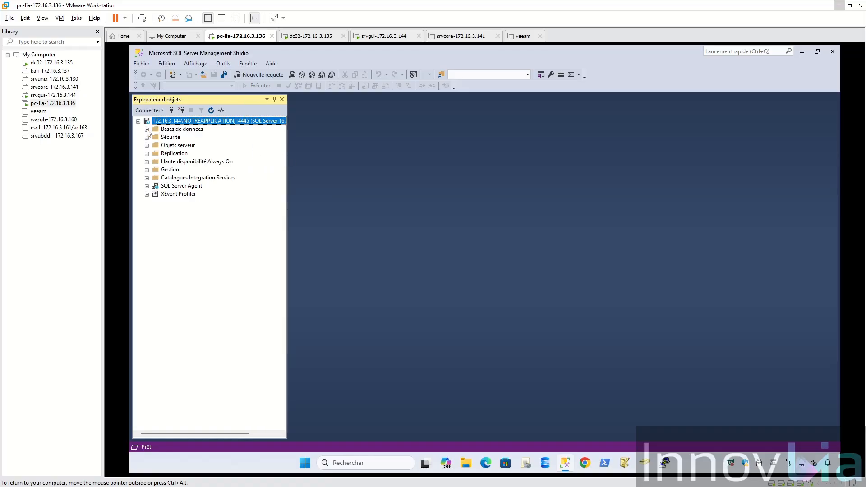
left_click(148, 130)
left_click(147, 130)
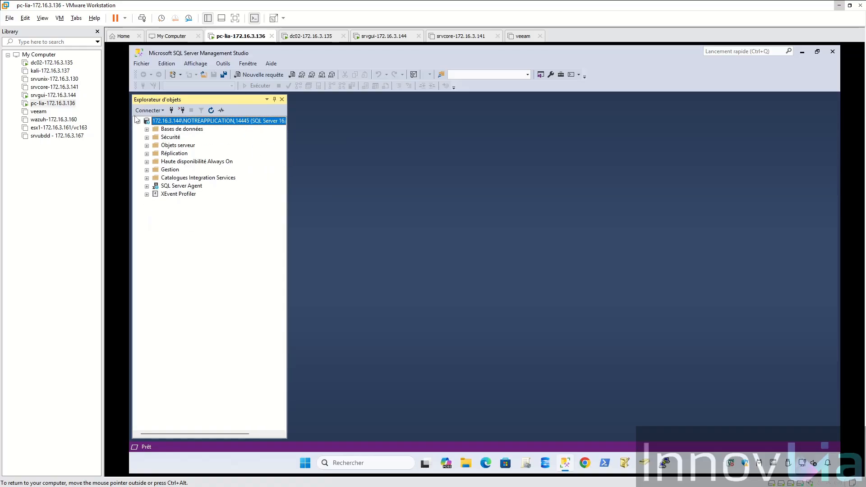
left_click(138, 121)
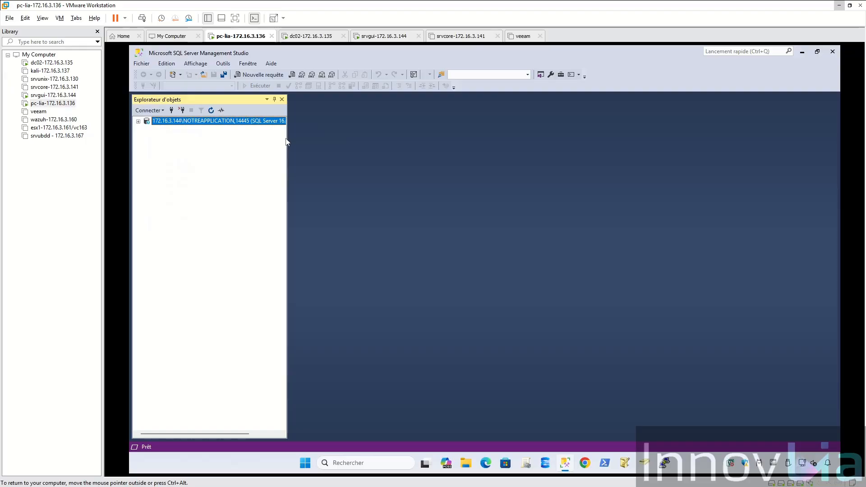
left_click_drag(289, 139, 309, 147)
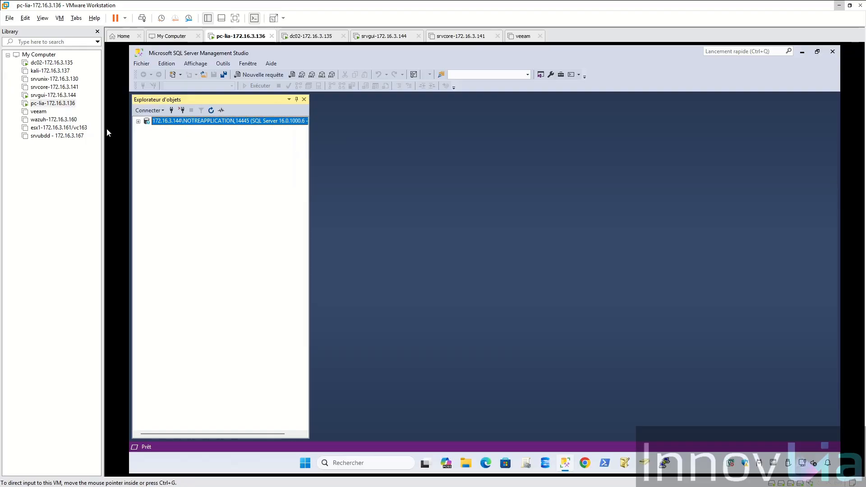
- Switch to the srvgui virtual machine, view the installation types offered by the SQL2022-SSEI-Eval installer and quit it
left_click(64, 95)
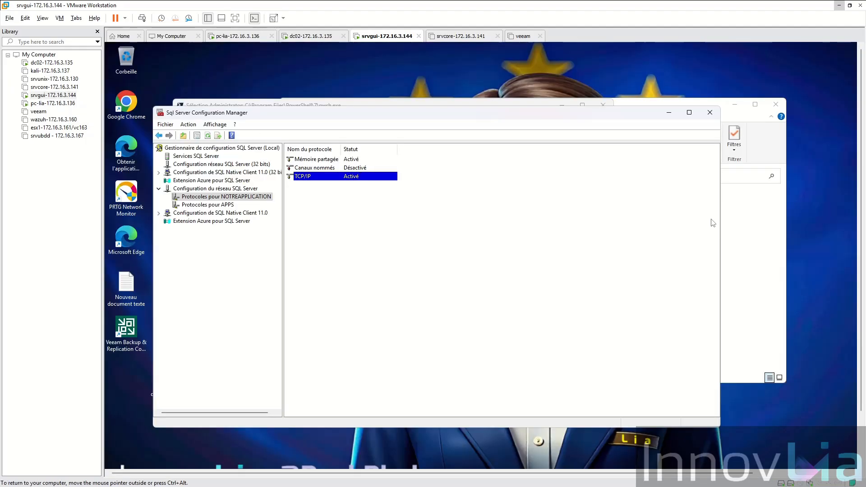
left_click(730, 212)
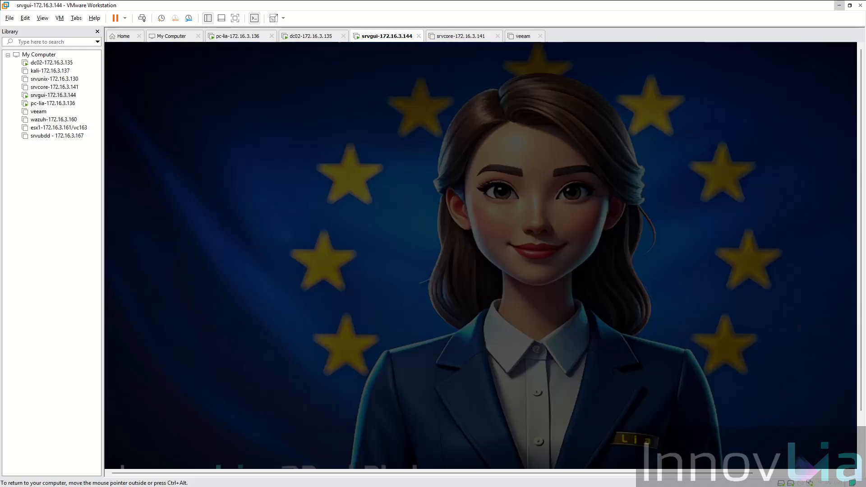
left_click(516, 357)
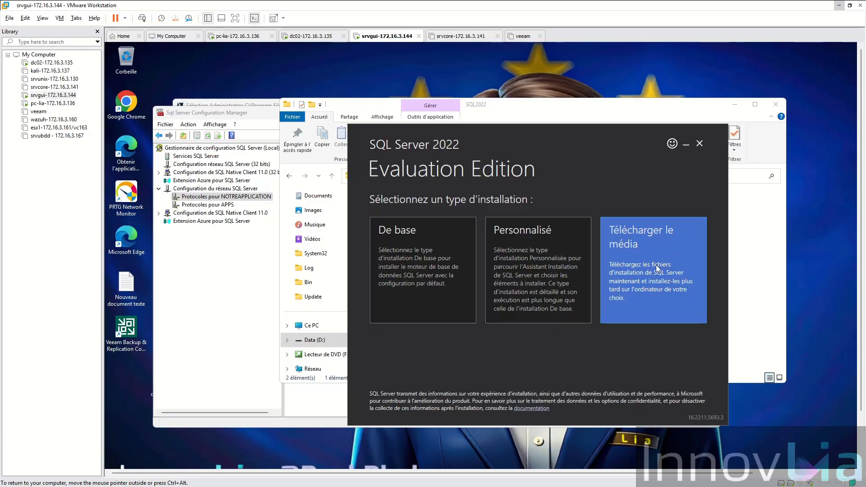
left_click(699, 144)
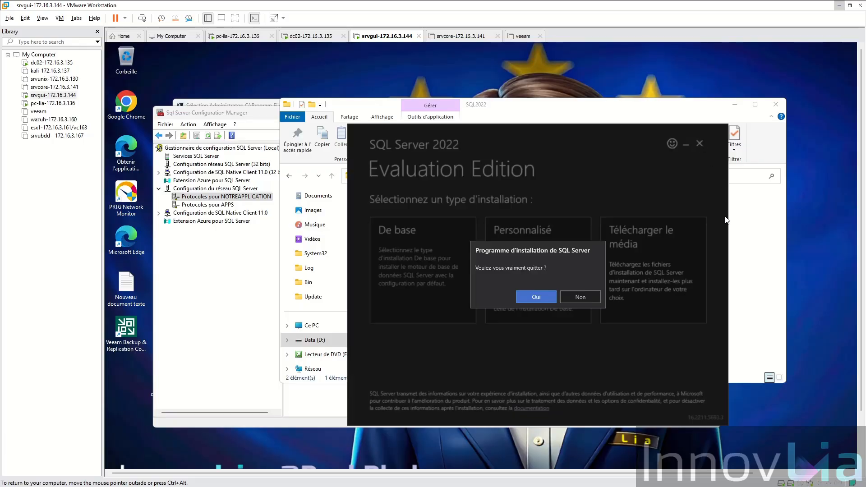
left_click(549, 296)
- Open the SQLServer2022-x64-FRA disc image and launch its setup program with administrator approval
left_click(471, 222)
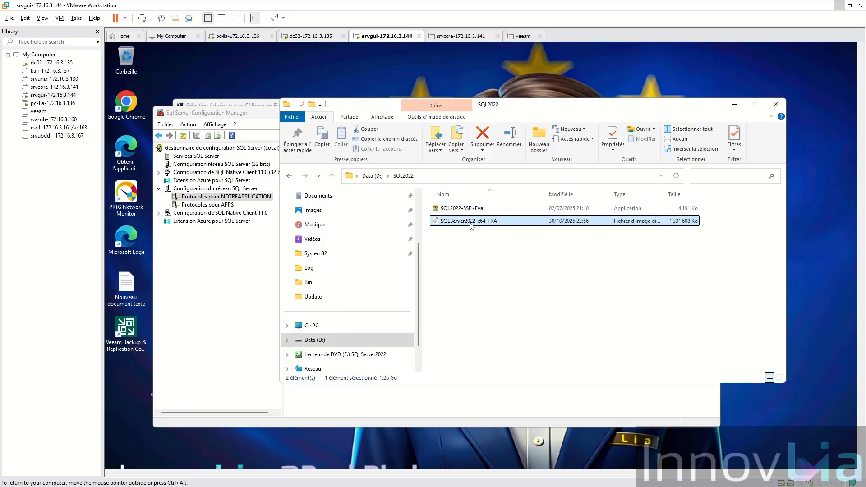
double_click(471, 222)
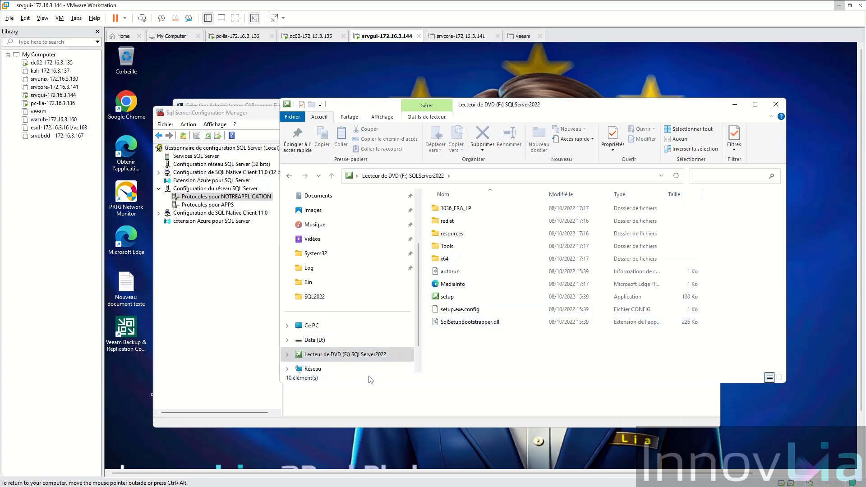
left_click_drag(281, 386, 172, 421)
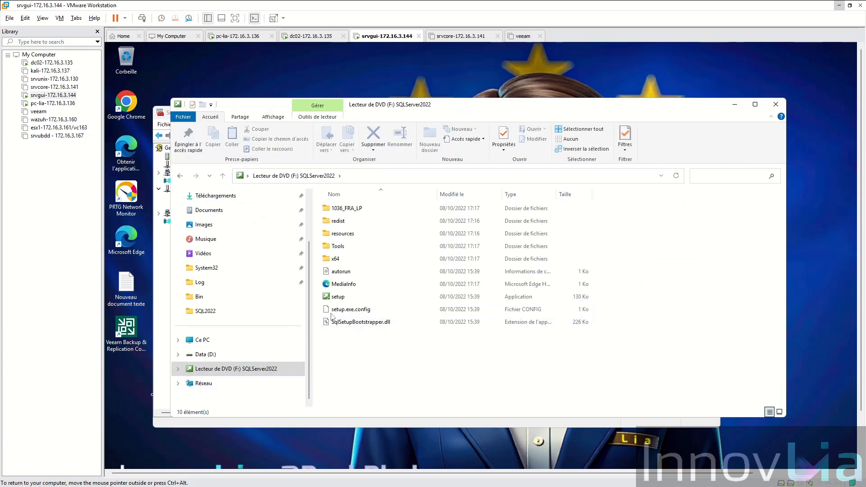
double_click(341, 296)
left_click(491, 355)
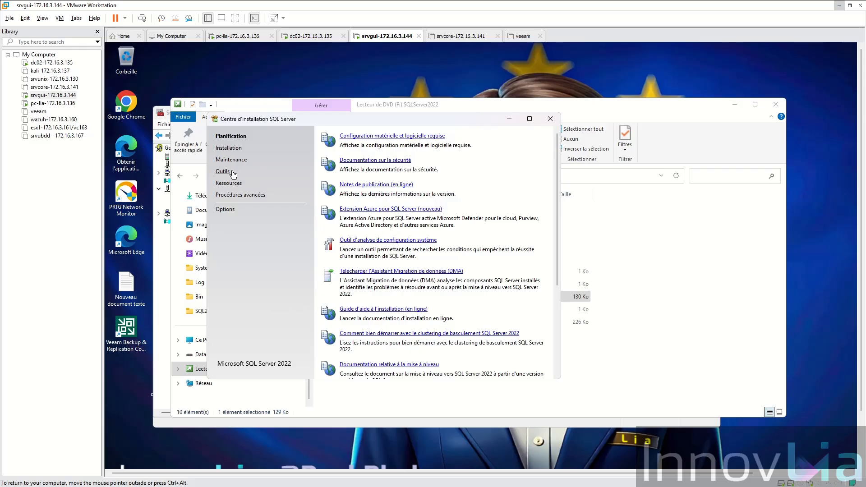
- Start a new stand-alone SQL Server installation and continue past the product updates and installation rules
left_click(229, 147)
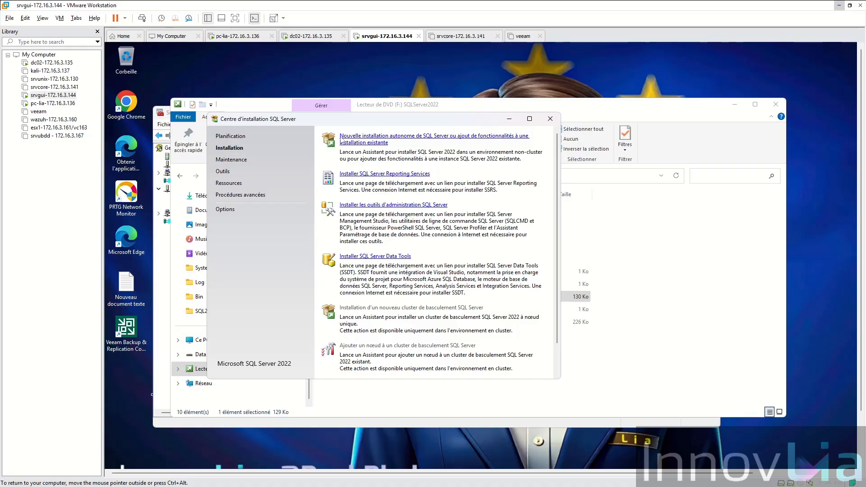
left_click(417, 140)
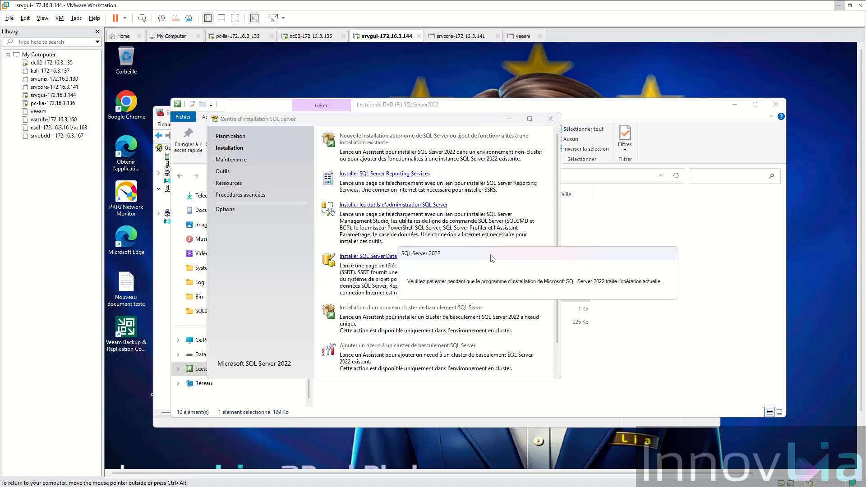
left_click(679, 213)
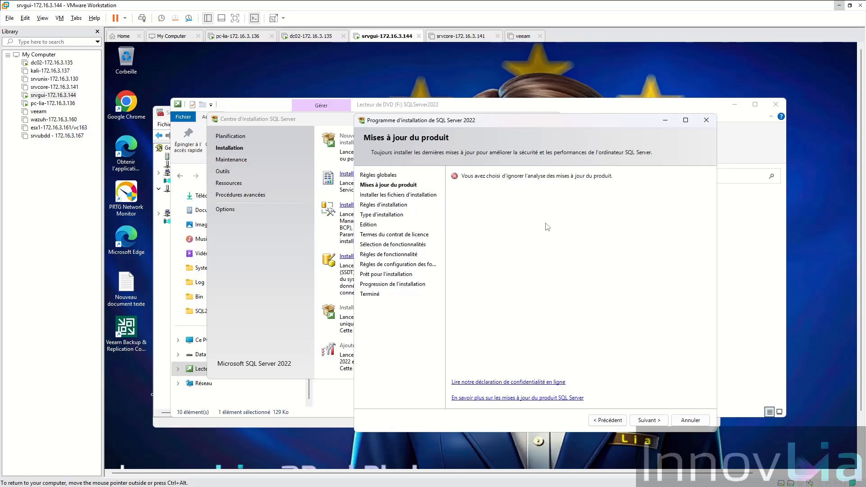
left_click(649, 420)
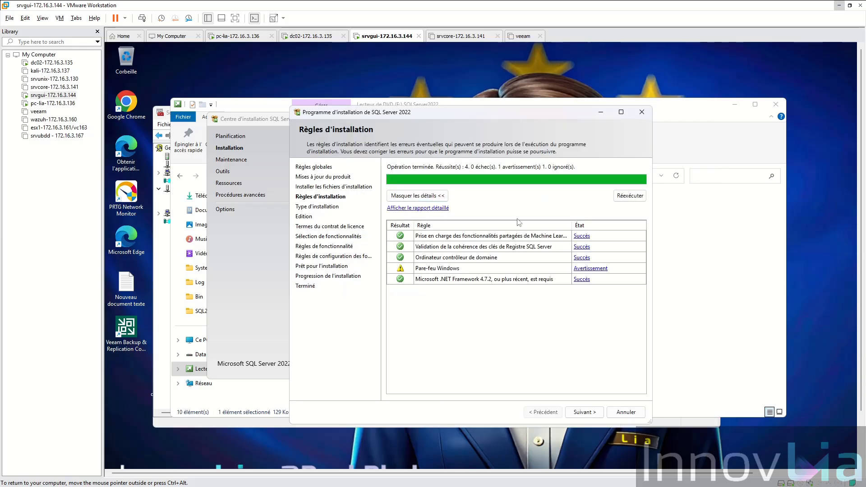
left_click(590, 412)
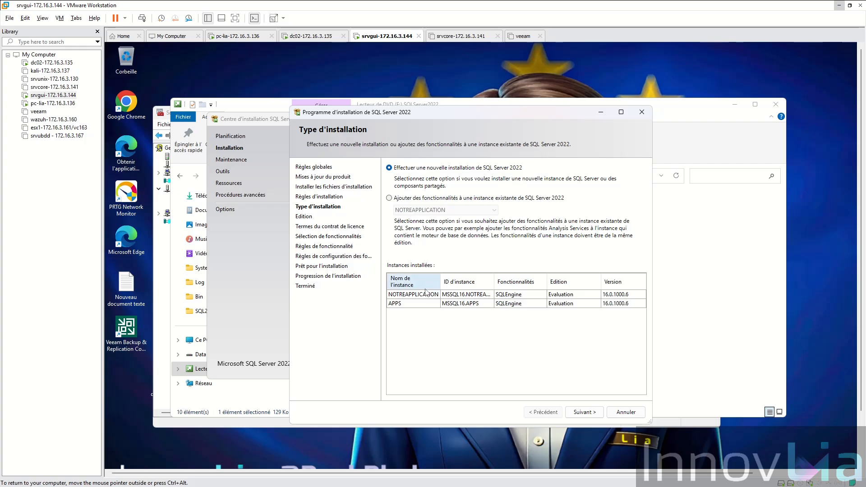
left_click(389, 197)
left_click(446, 210)
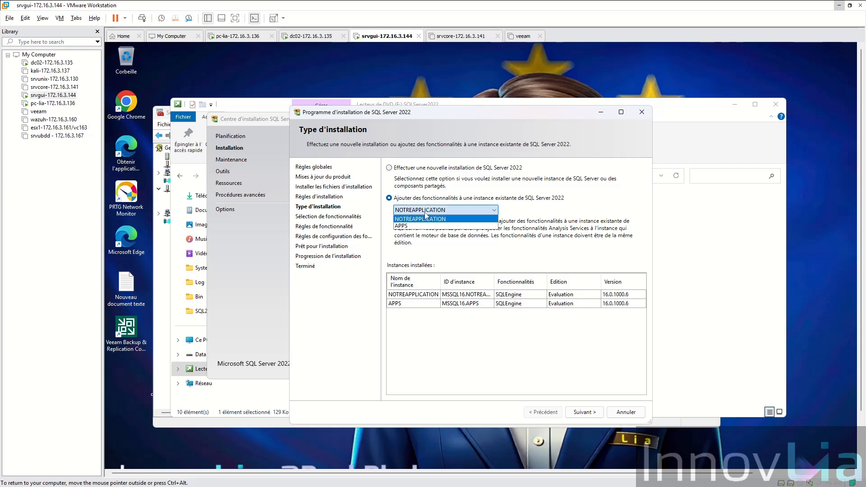
left_click(421, 217)
- Choose to perform a new SQL Server 2022 installation with the free Evaluation edition
left_click(408, 169)
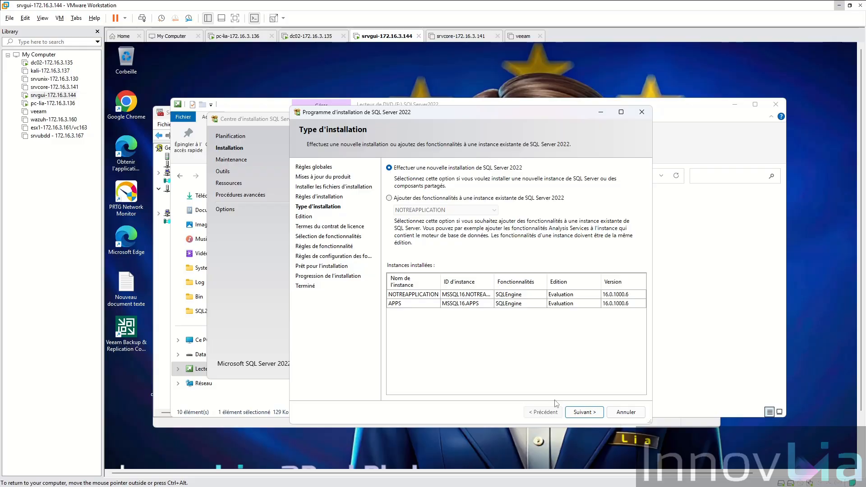
left_click(585, 412)
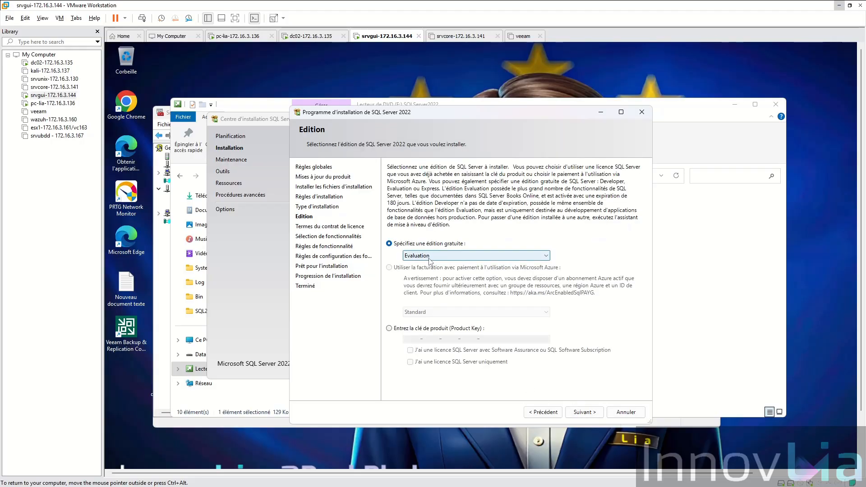
left_click(583, 412)
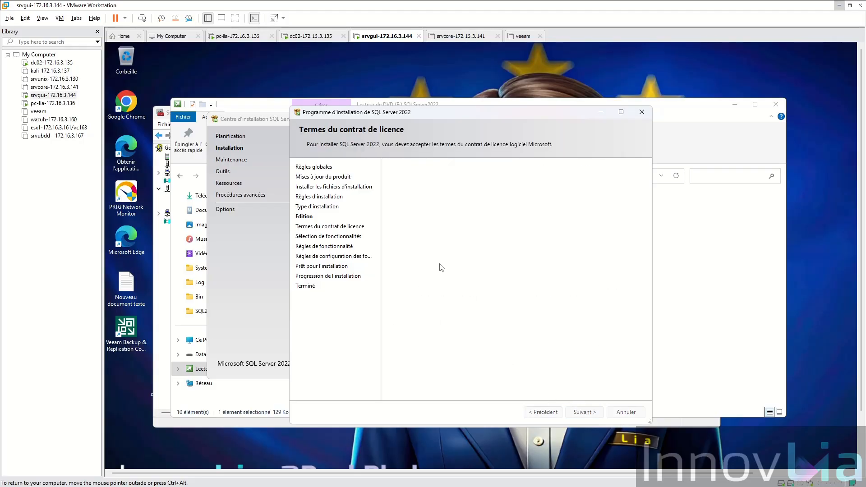
- Accept the licence terms and continue to the feature selection
left_click(445, 345)
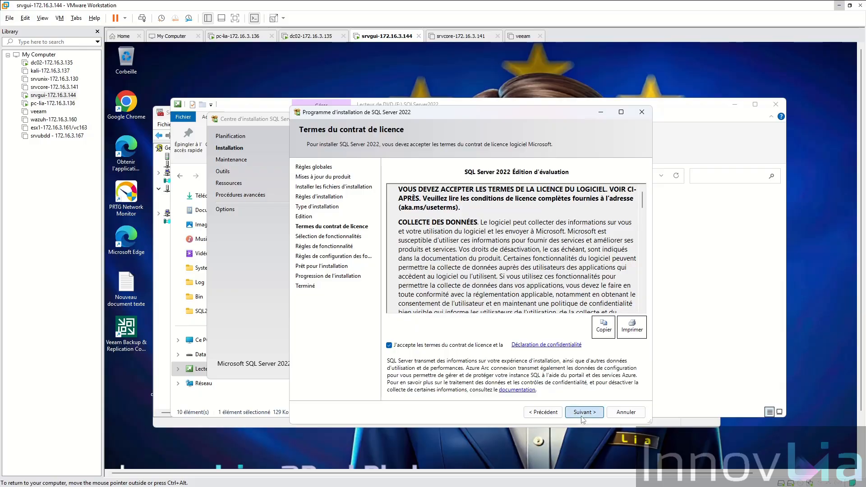
left_click(583, 412)
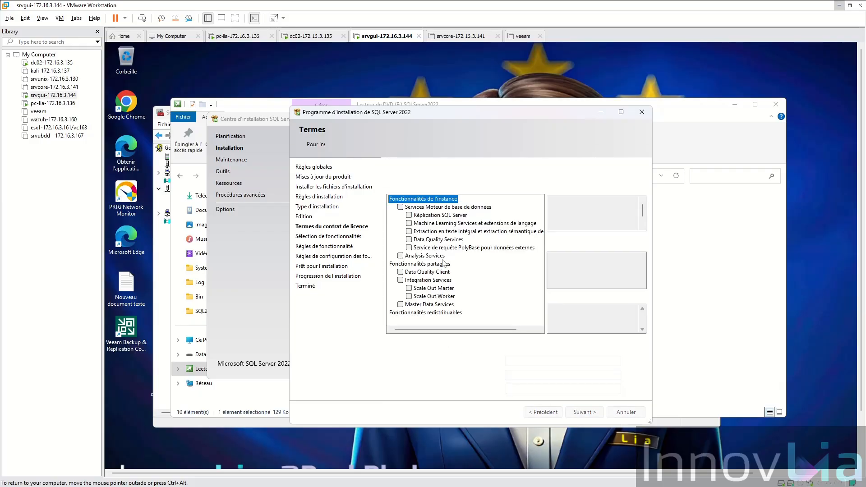
- Select only the Database Engine Services feature for installation and continue to the instance configuration
left_click(400, 207)
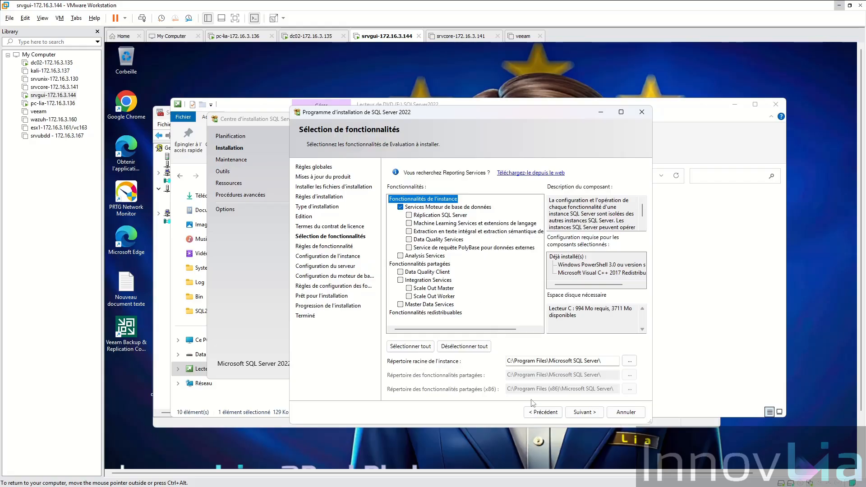
left_click(583, 412)
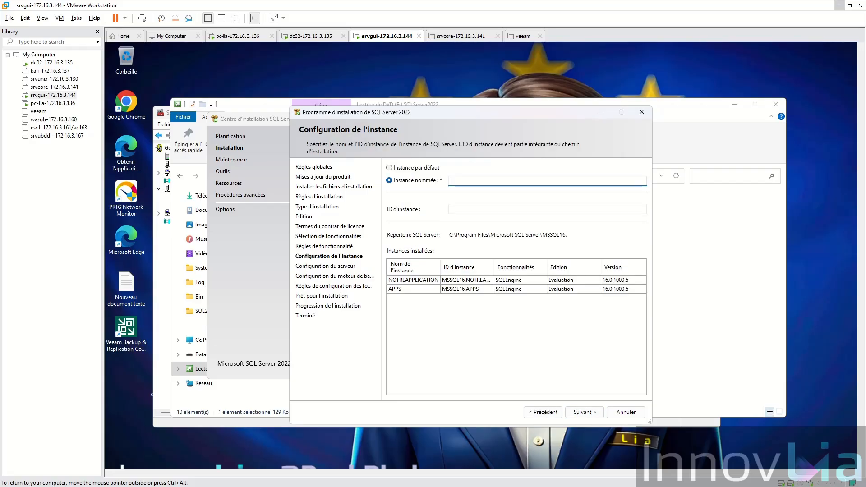
- Name the new instance PAIE and keep the default service accounts and startup types
type("PAIE")
key("Tab")
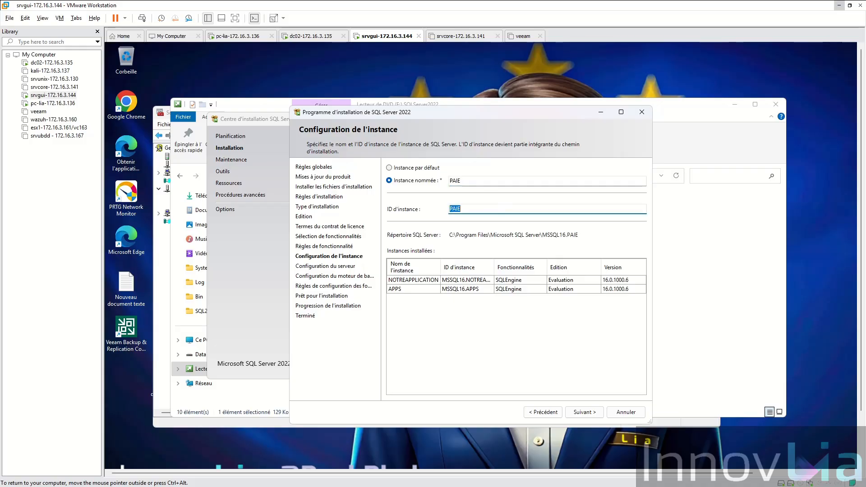
left_click(583, 412)
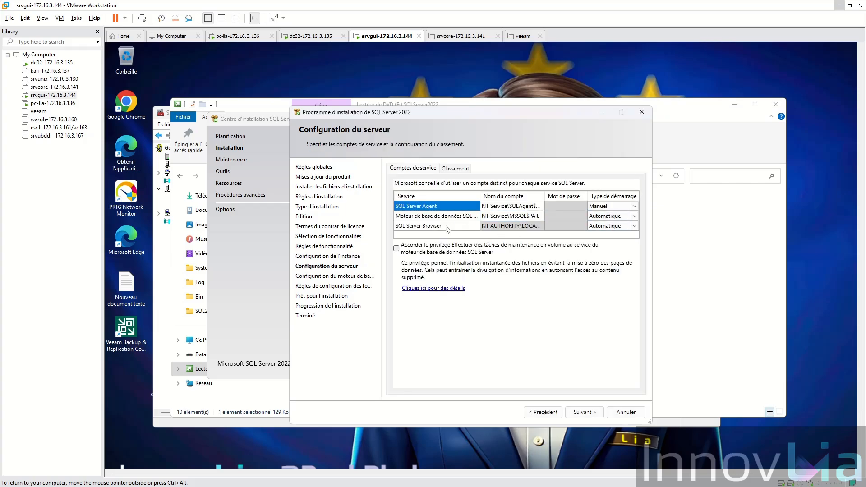
left_click(589, 409)
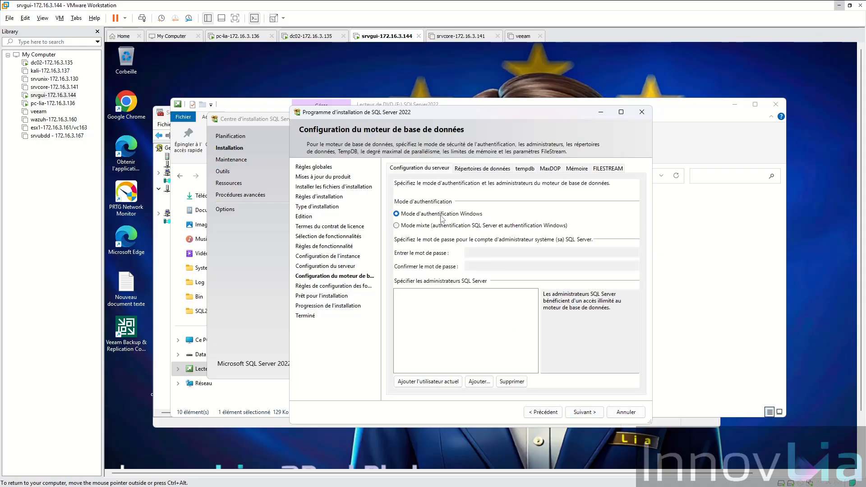
- Keep Windows authentication mode, add the current user as SQL Server administrator and start the installation
left_click(425, 227)
left_click(418, 226)
left_click(419, 227)
left_click(420, 227)
left_click(493, 265)
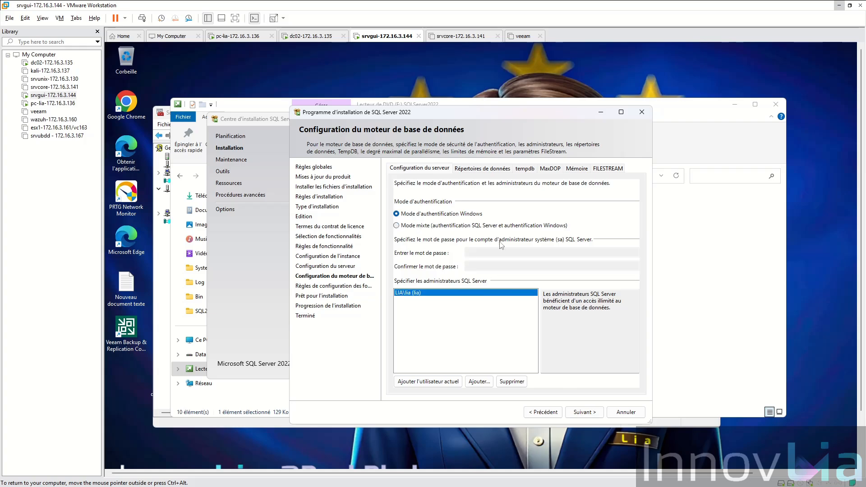
left_click(584, 412)
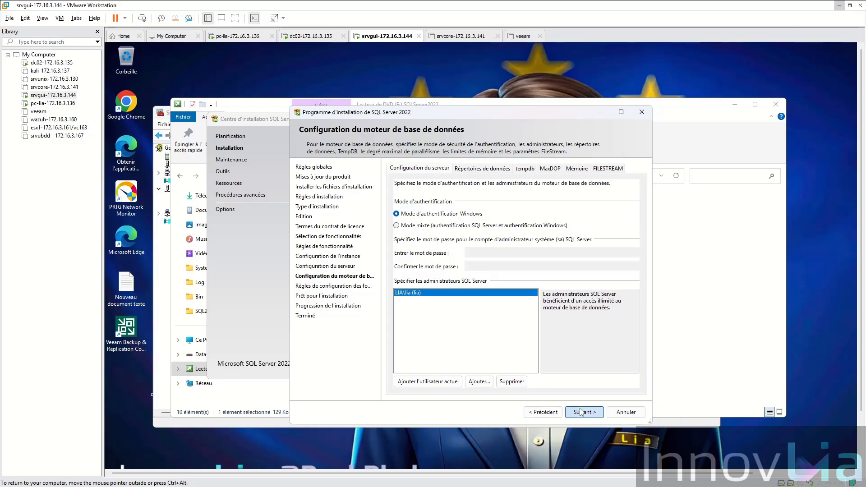
left_click(599, 414)
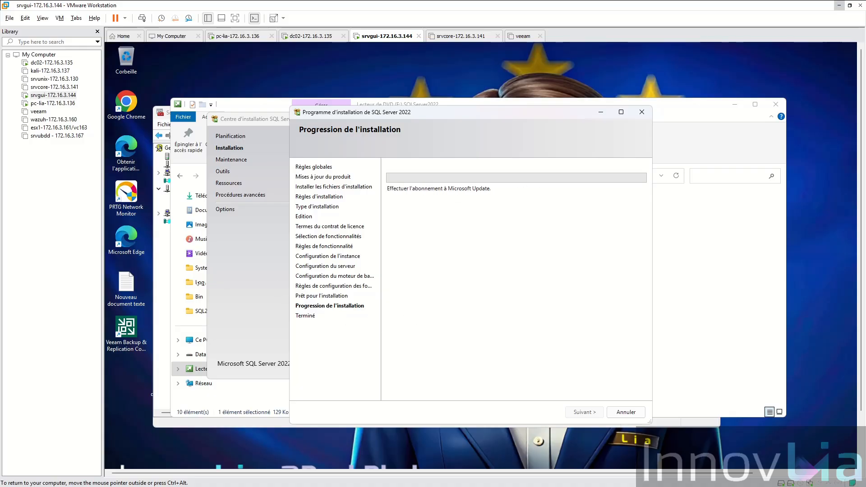
- Show the SQL Server network configuration node in SQL Server Configuration Manager and move its window clear of the installation progress
left_click(167, 272)
right_click(223, 189)
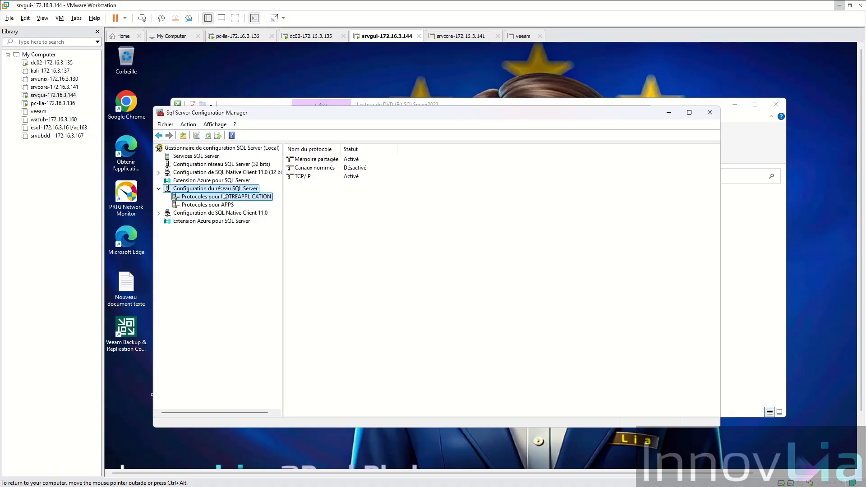
left_click(341, 194)
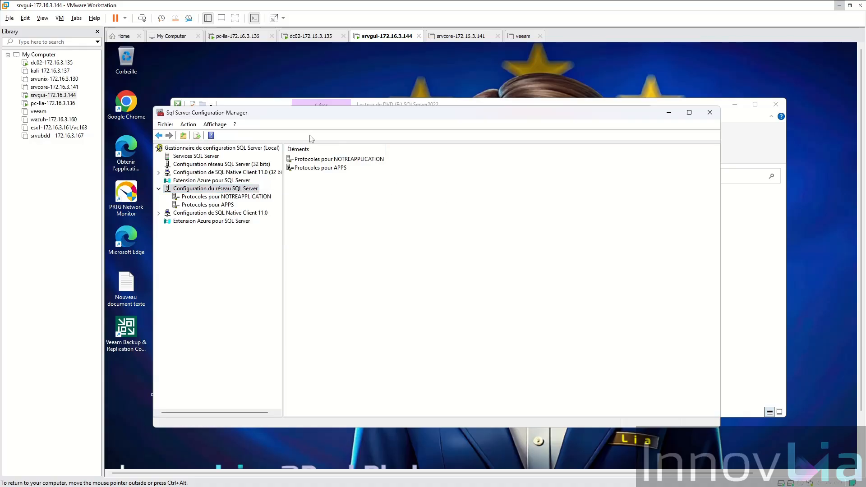
left_click_drag(297, 116, 287, 208)
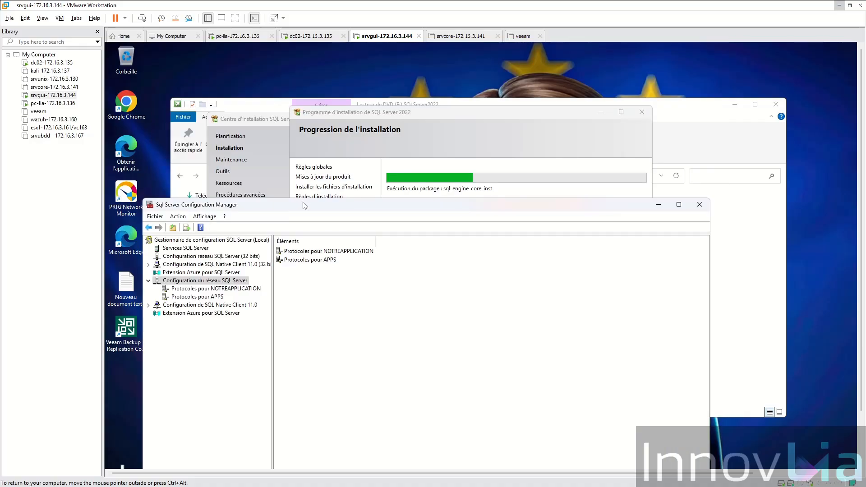
left_click_drag(709, 203, 710, 246)
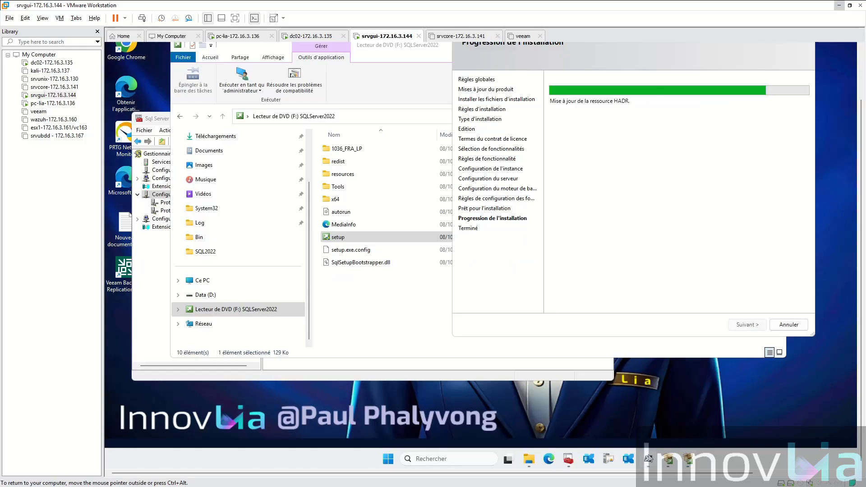
- Switch to the PowerShell window to review the listed SQL services and resize it beside the installer
left_click(648, 459)
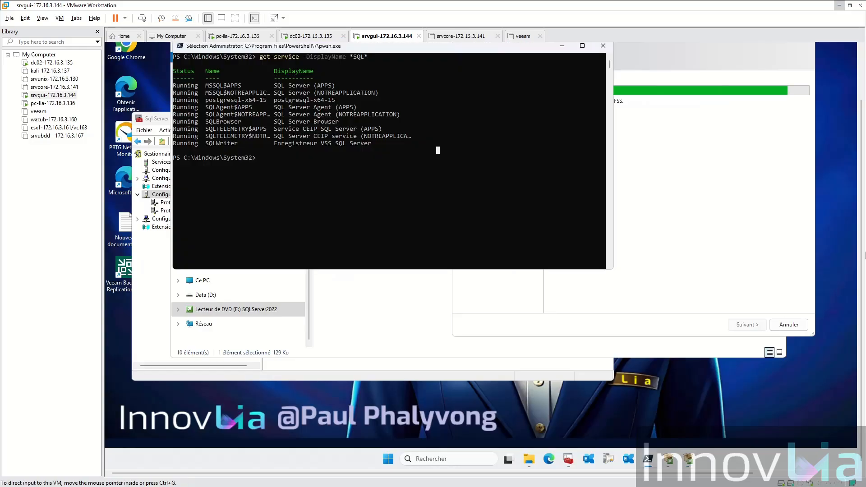
left_click_drag(223, 107, 283, 130)
left_click(215, 123)
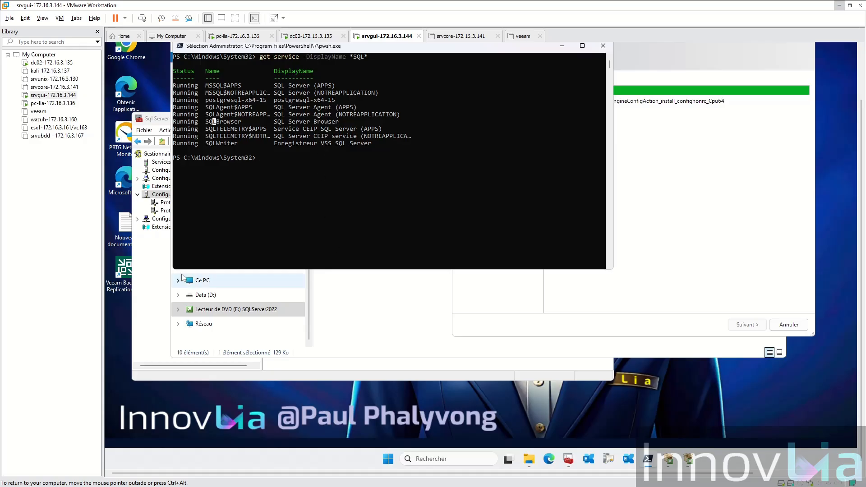
left_click_drag(173, 268, 155, 272)
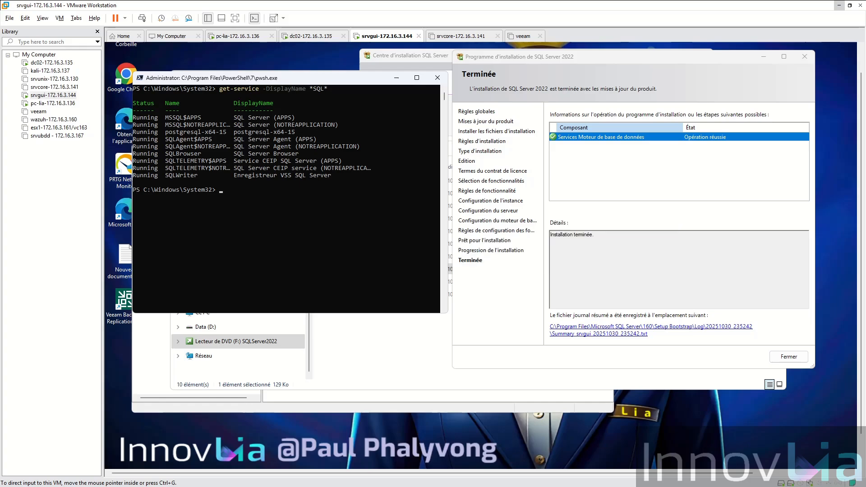
- Close the completed setup wizard and move the SQLServer2022 drive window clear of the PowerShell output
left_click(789, 356)
left_click(388, 334)
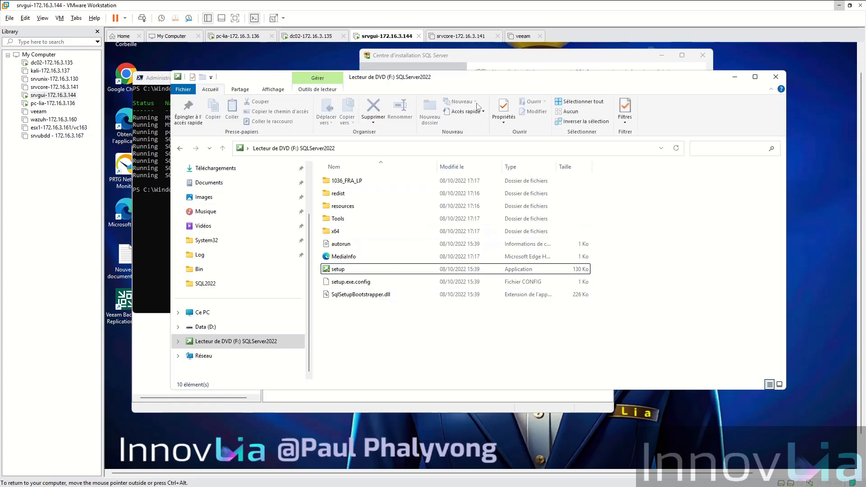
left_click_drag(491, 79, 621, 127)
left_click(589, 55)
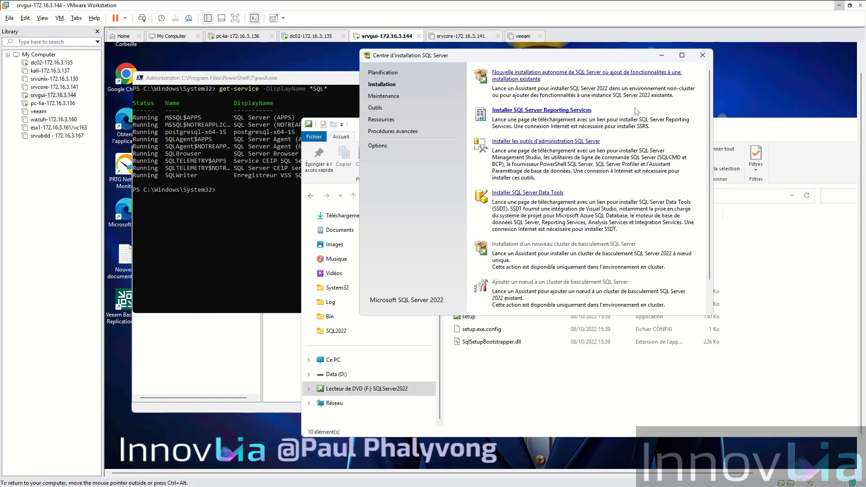
- Rerun get-service -DisplayName *SQL* in PowerShell and examine the PAIE instance's engine and agent services
left_click(197, 220)
key("Up")
key("Return")
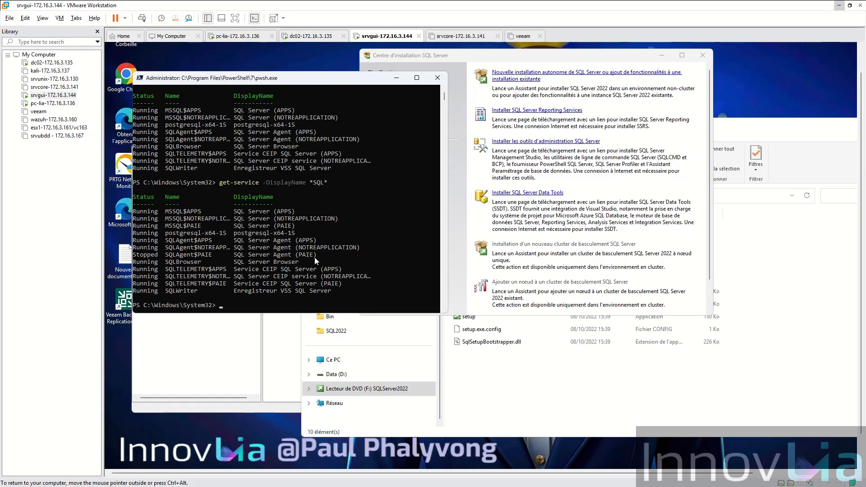
left_click_drag(316, 259, 126, 258)
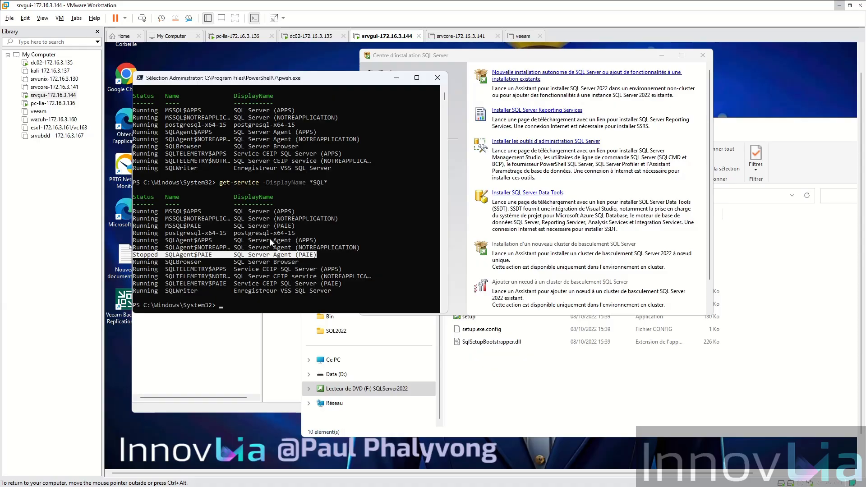
left_click_drag(305, 226, 104, 227)
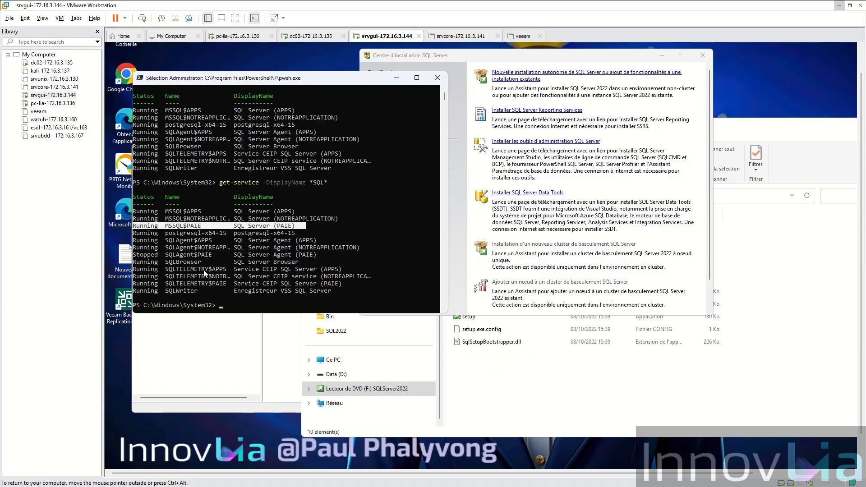
- Check the network configuration in SQL Server Configuration Manager for the PAIE instance's protocols
left_click(276, 355)
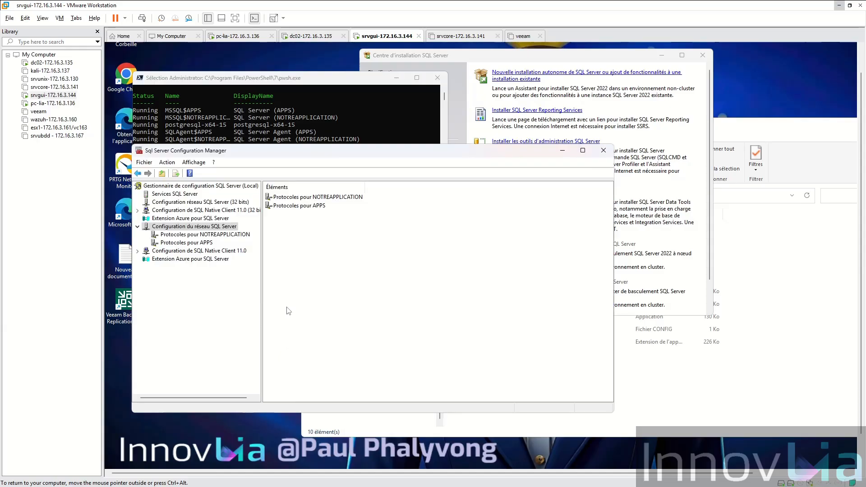
right_click(211, 229)
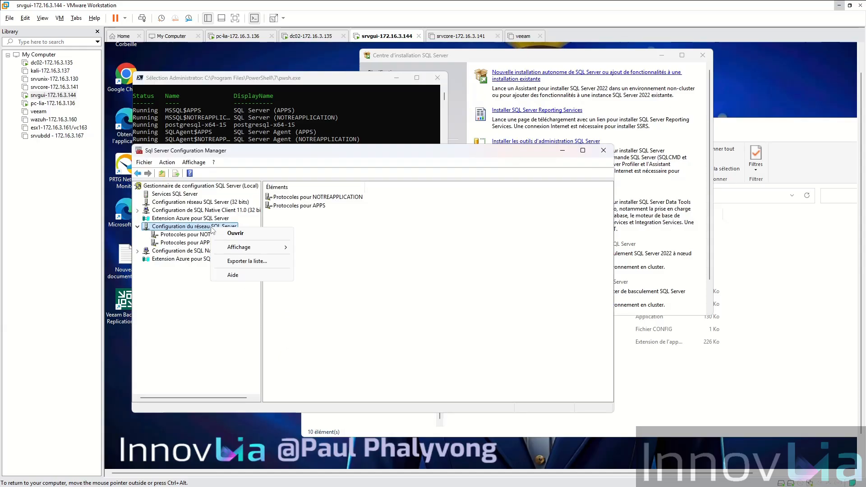
left_click(185, 220)
left_click(186, 228)
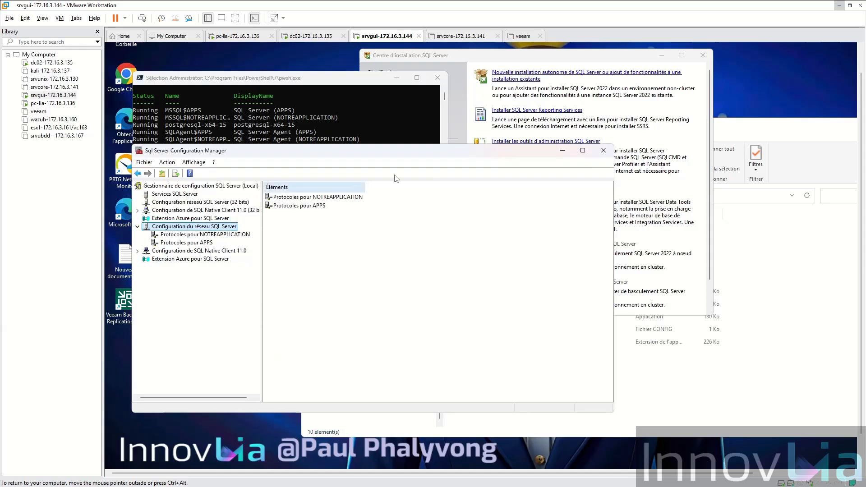
- Restart SQL Server Configuration Manager and display the network protocols of the PAIE instance
left_click(603, 150)
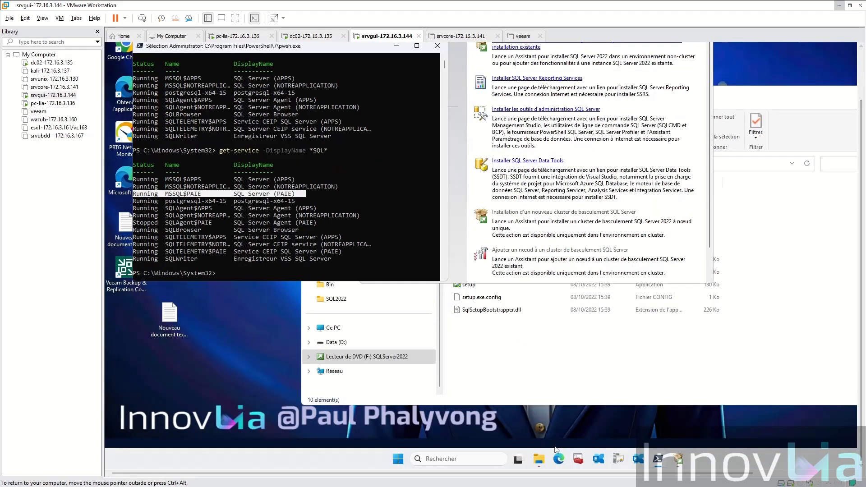
left_click(578, 459)
left_click(492, 292)
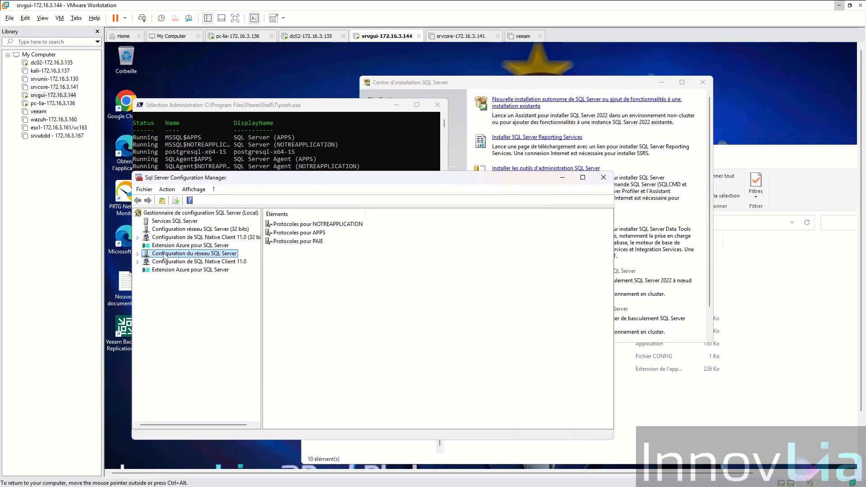
double_click(191, 256)
left_click(205, 277)
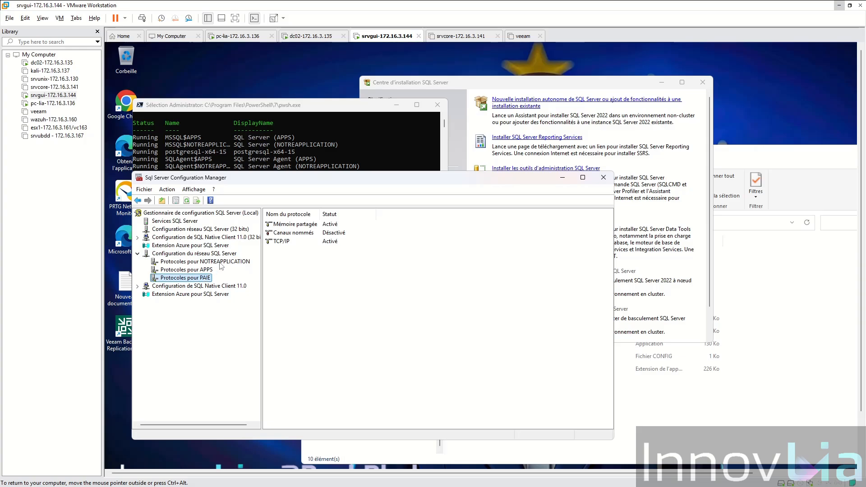
left_click(219, 263)
left_click(189, 278)
- In the PAIE instance's TCP/IP properties, clear the IPAll dynamic port, set its TCP port to 14441 and save the changes
double_click(289, 241)
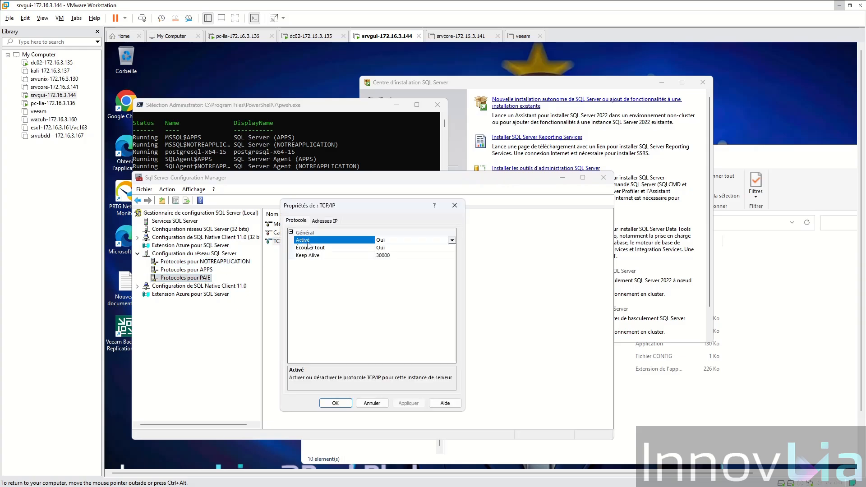
left_click(325, 221)
scroll(397, 316, "down", 4)
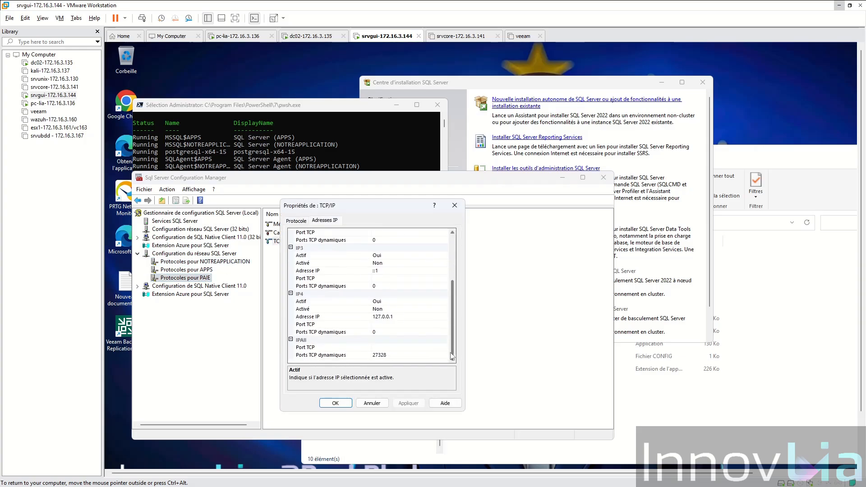
left_click(392, 355)
left_click(361, 354)
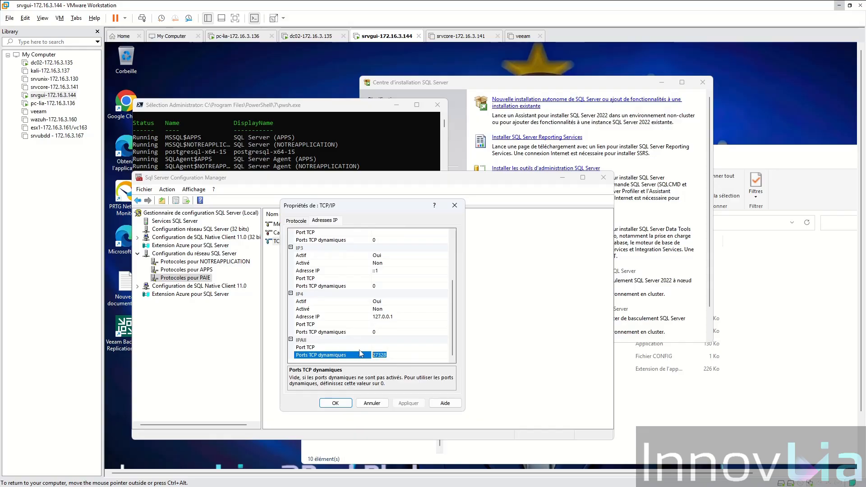
key("BackSpace")
left_click(388, 348)
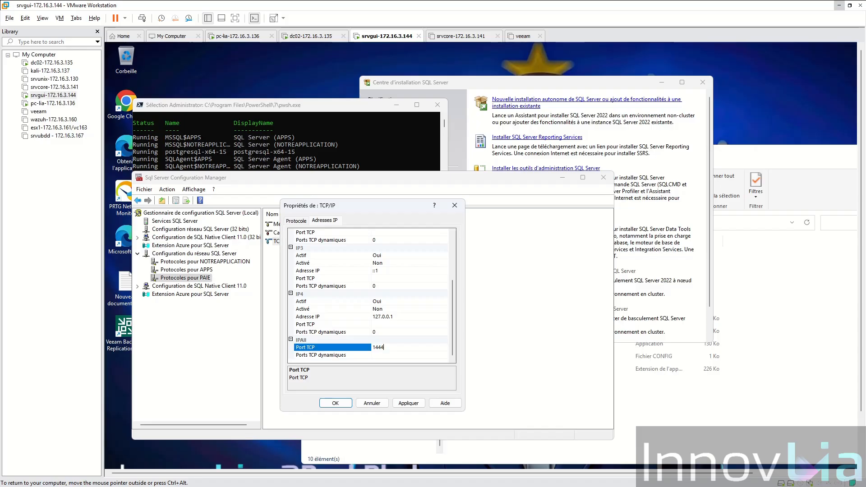
key("Return")
left_click(409, 403)
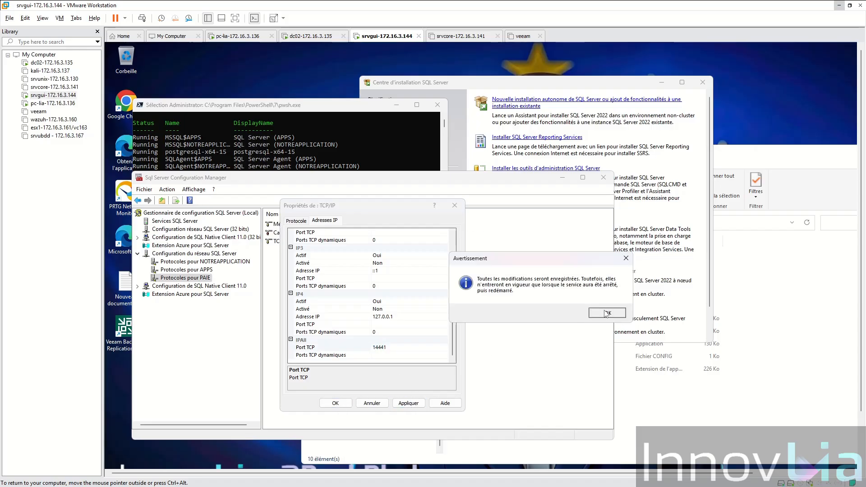
left_click(608, 313)
left_click(335, 402)
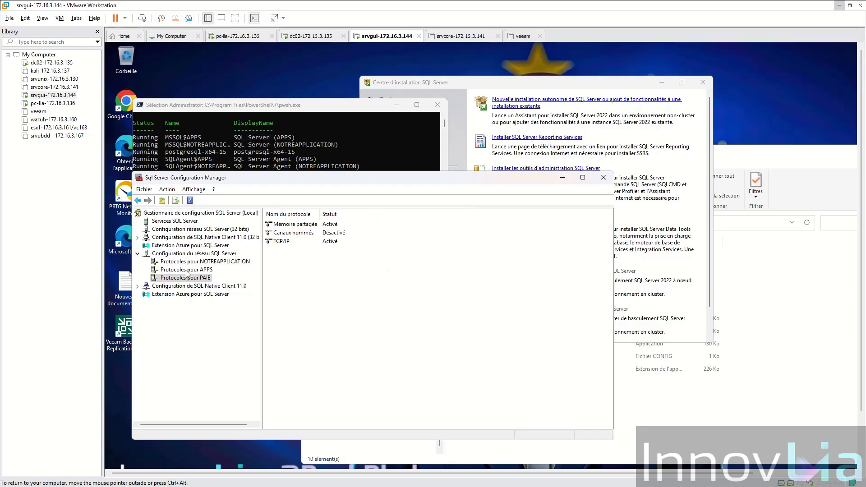
- Widen the name column of the SQL Server services list and restart the SQL Server (PAIE) service
left_click(189, 221)
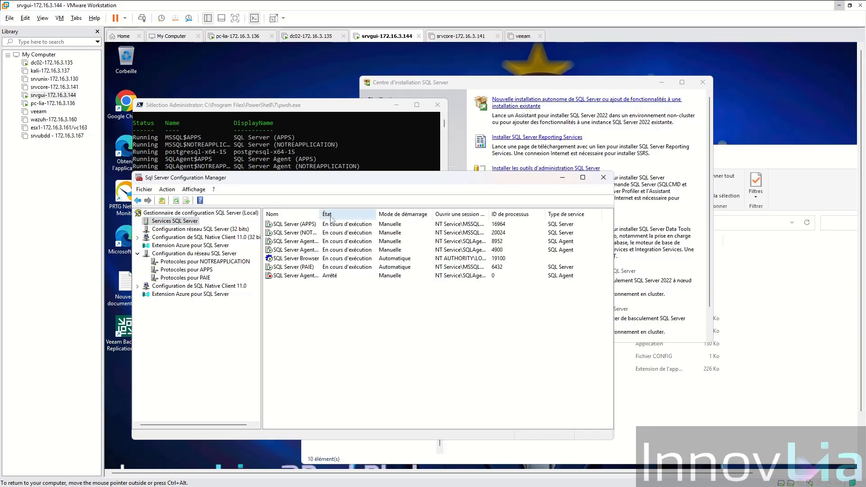
double_click(320, 212)
left_click(294, 267)
right_click(294, 267)
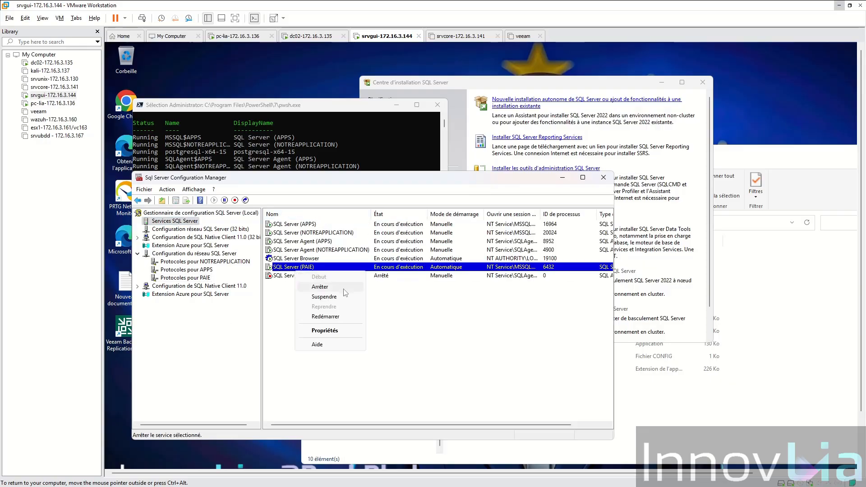
left_click(336, 316)
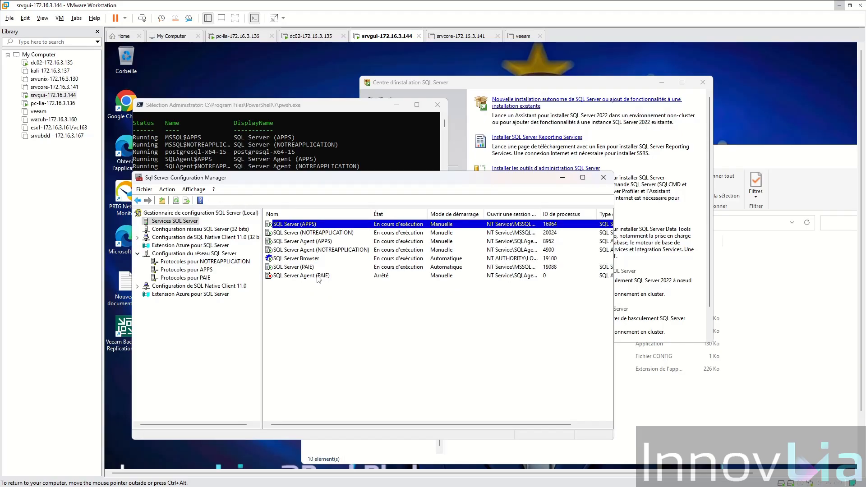
- Set the start mode of the SQL Server Agent (PAIE) service to Automatique, apply the change and start the service
left_click(318, 275)
double_click(367, 276)
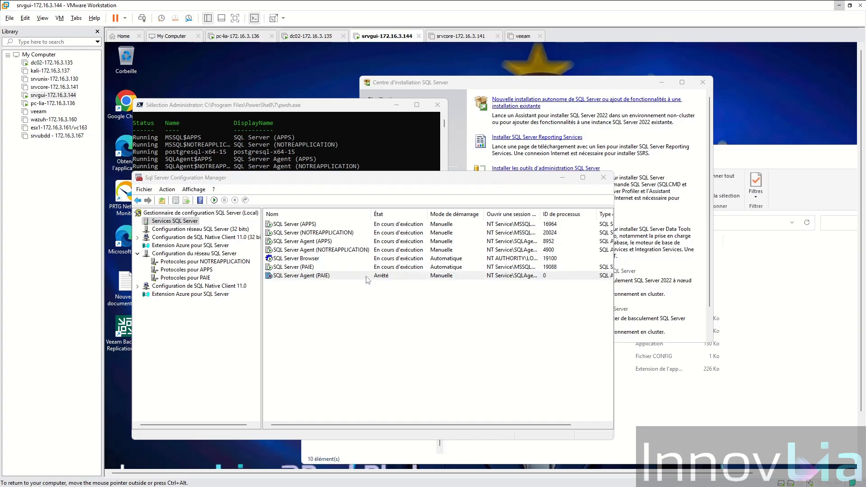
left_click(340, 221)
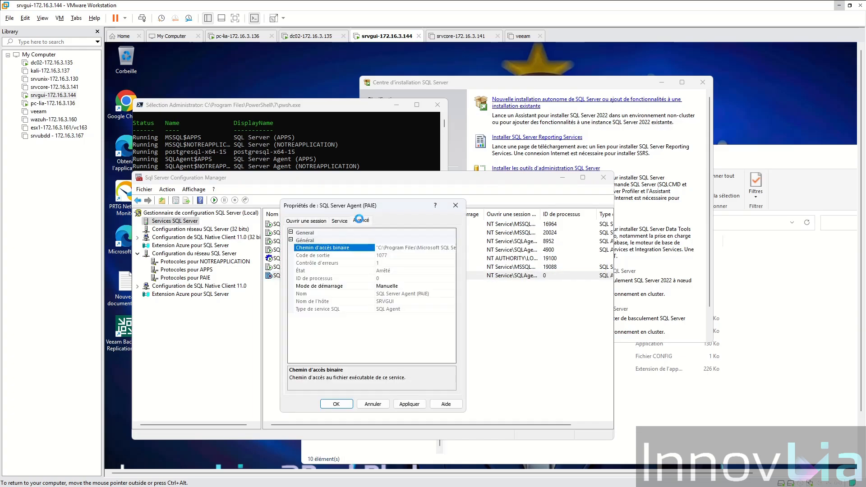
left_click(393, 288)
left_click(397, 293)
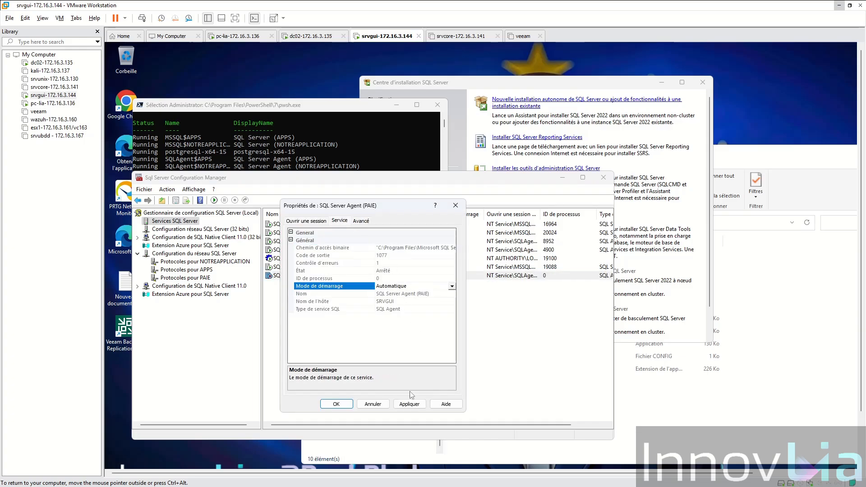
left_click(409, 403)
left_click(336, 403)
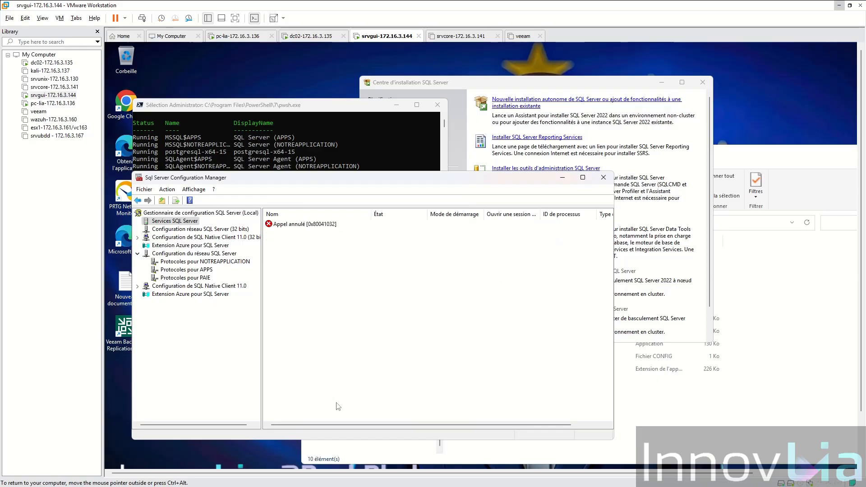
right_click(291, 276)
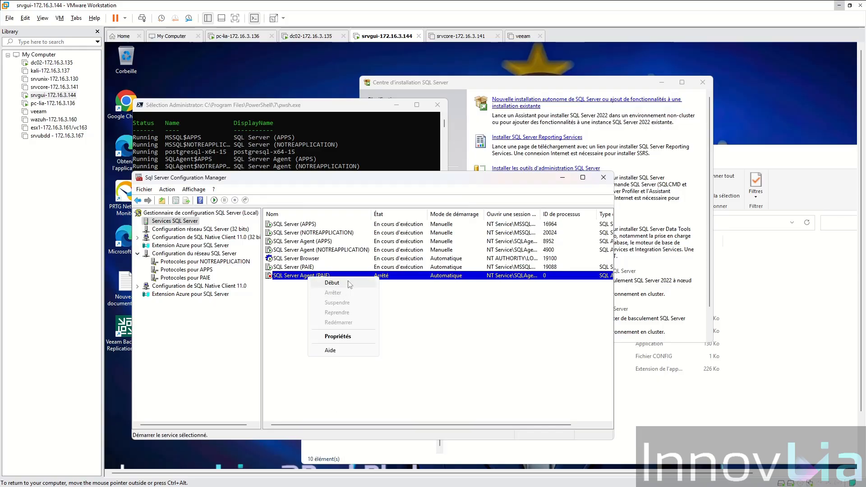
left_click(292, 281)
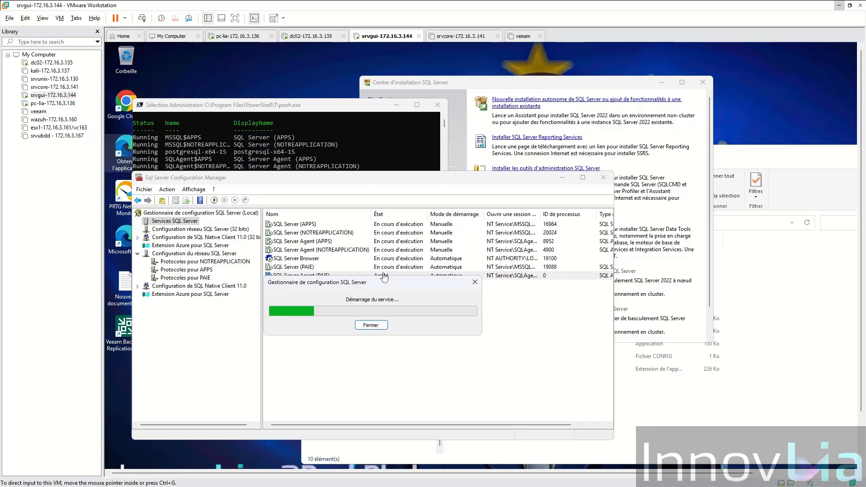
- Close the SQL Server installation centre and the SQLServer2022 DVD drive window, moving SQL Server Configuration Manager out of the way
left_click(703, 82)
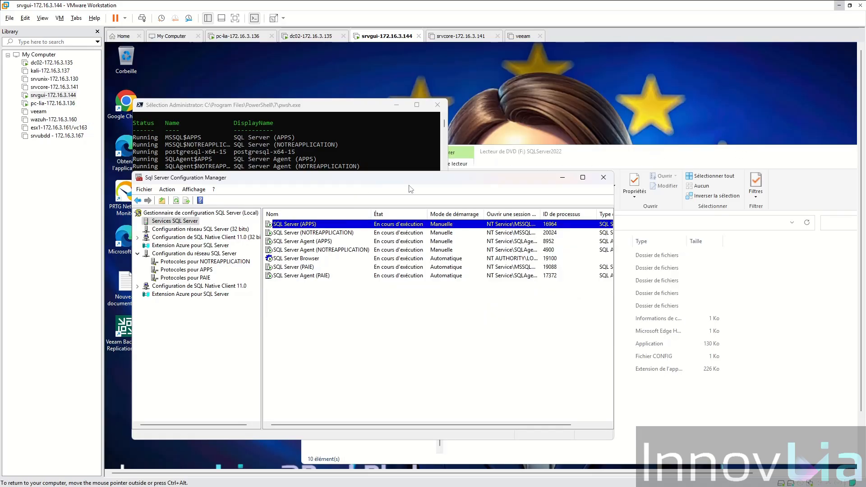
left_click_drag(415, 177, 440, 102)
left_click_drag(750, 152, 633, 135)
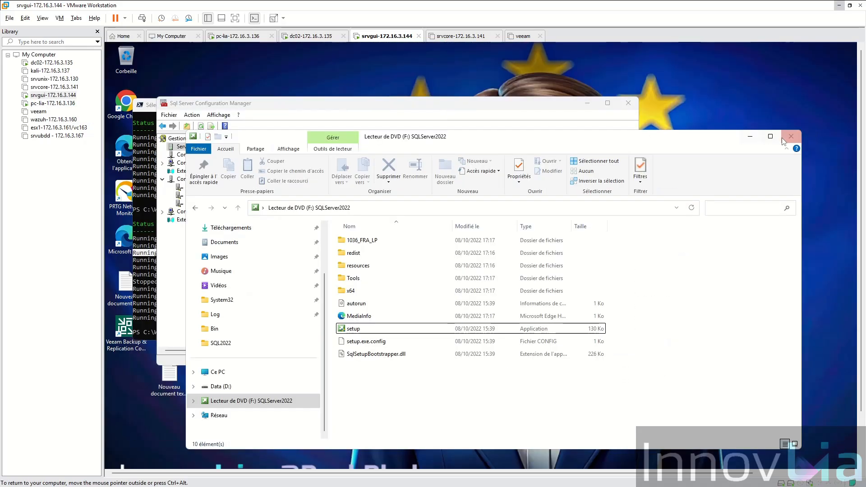
left_click(791, 137)
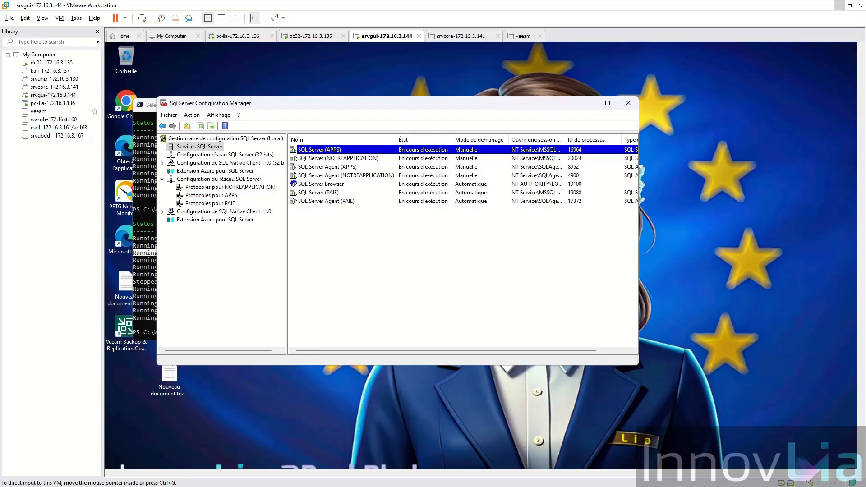
- On the pc-lia virtual machine, connect Management Studio's Object Explorer to the database engine 172.16.3.144\PAIE,14441 with Windows authentication
left_click(52, 103)
left_click(192, 153)
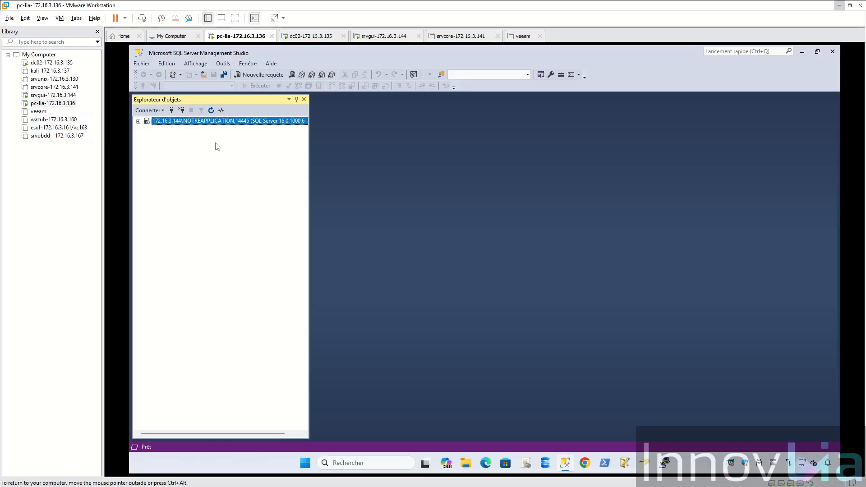
left_click(150, 110)
left_click(162, 120)
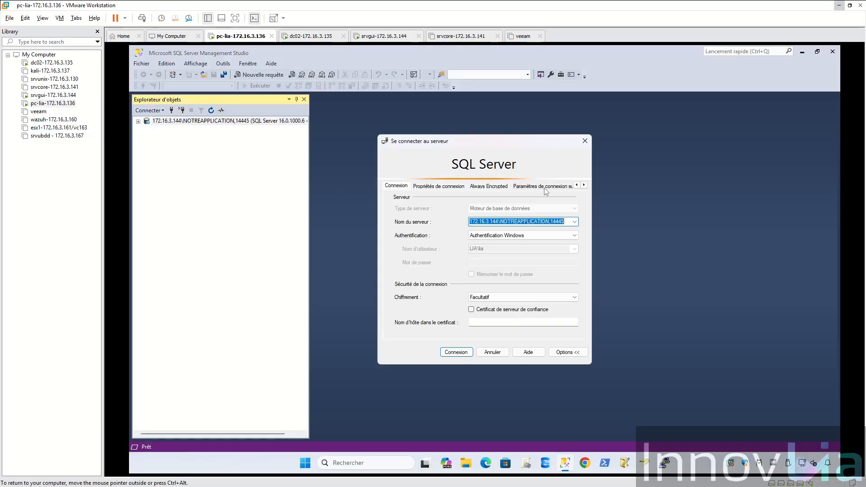
left_click(500, 221)
left_click_drag(500, 222, 549, 221)
type("PAIE")
key("End")
key("BackSpace")
type("1")
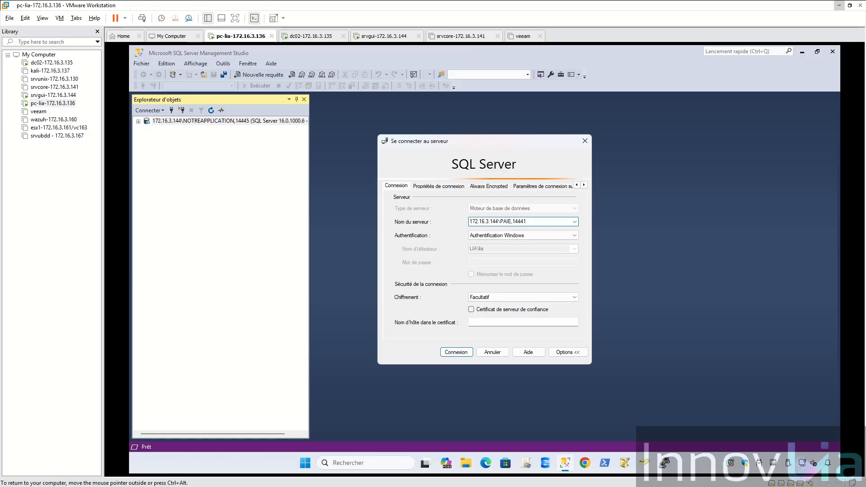
left_click(460, 353)
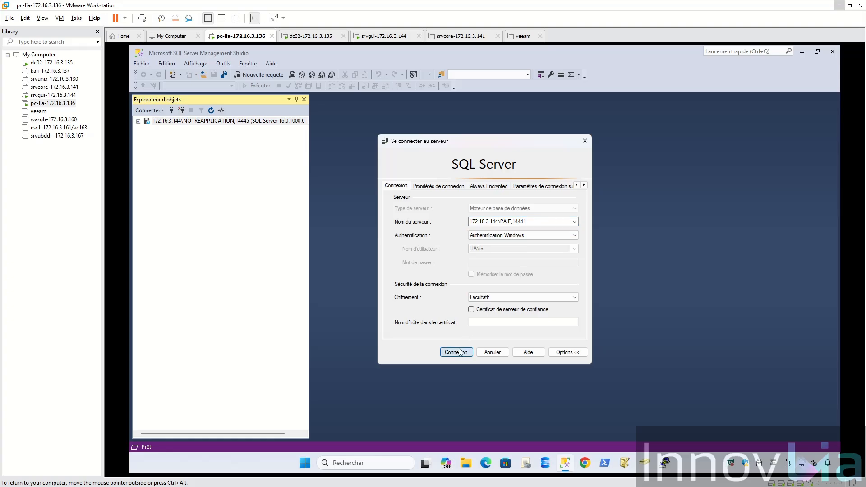
- Expand the PAIE and NOTREAPPLICATION instances in Object Explorer and widen the pane to show their full names
left_click(139, 130)
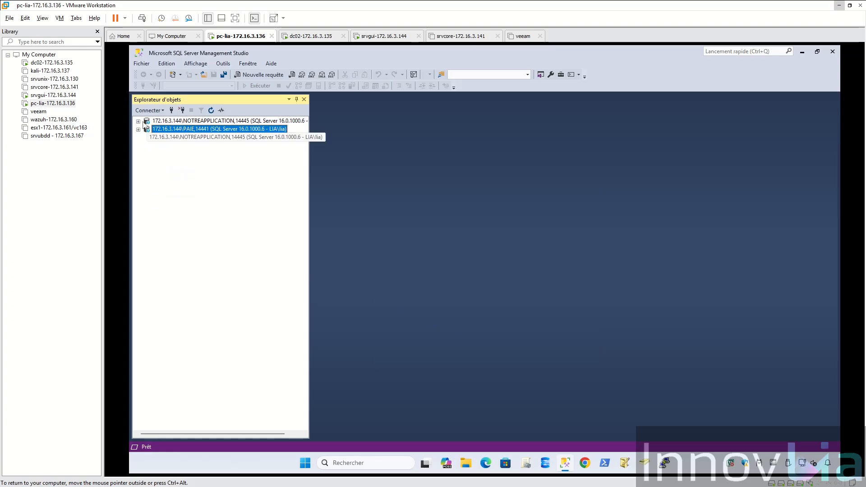
left_click(139, 129)
left_click(139, 121)
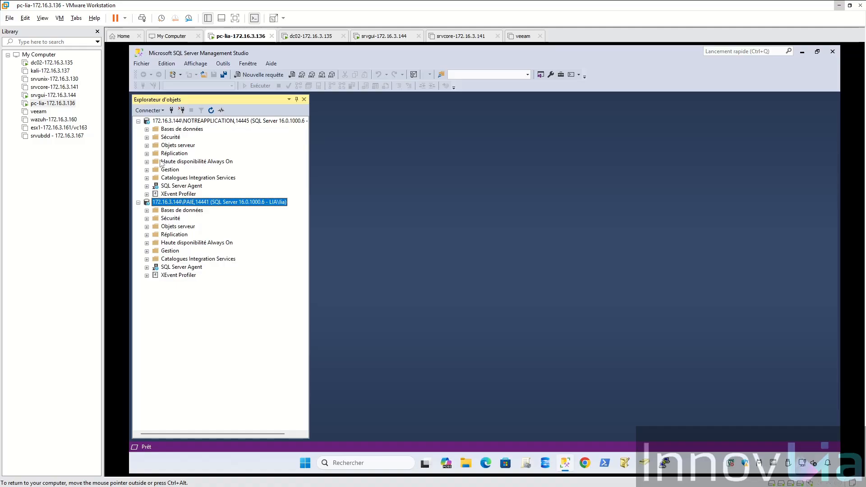
right_click(185, 202)
left_click(392, 213)
left_click_drag(311, 207, 334, 208)
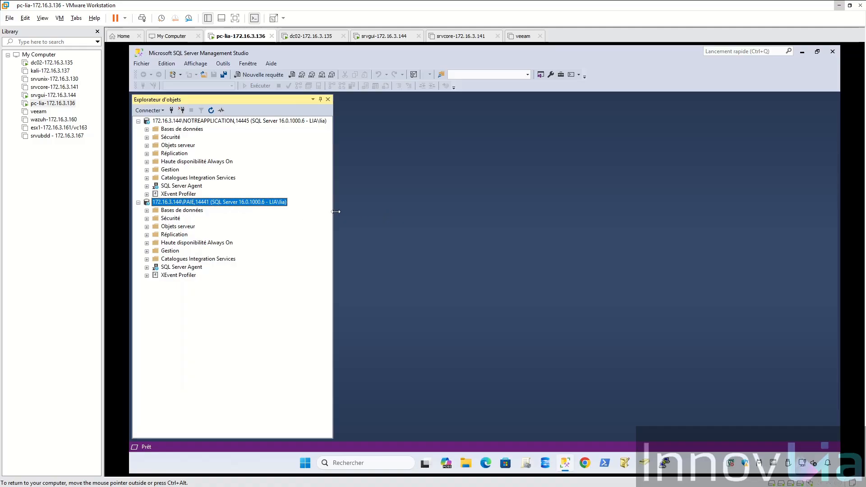
left_click(817, 52)
left_click_drag(464, 93, 477, 46)
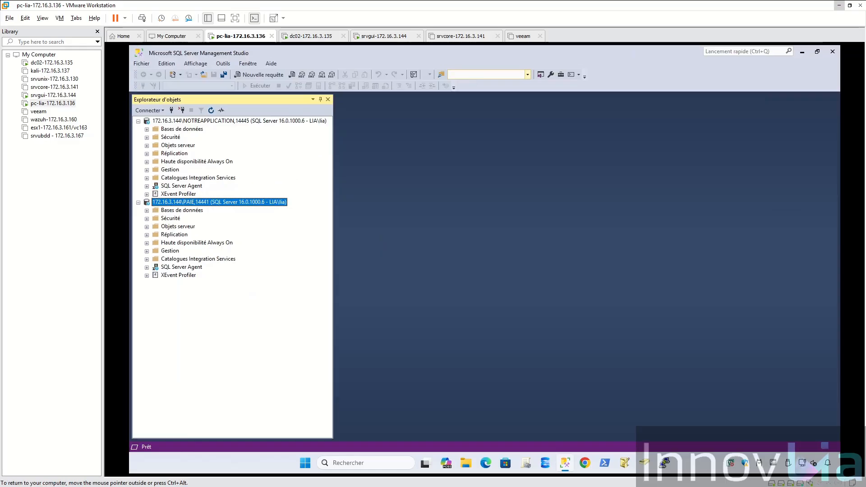
- Switch to the srvgui virtual machine, open Task Manager and examine its processor and memory performance
left_click(54, 95)
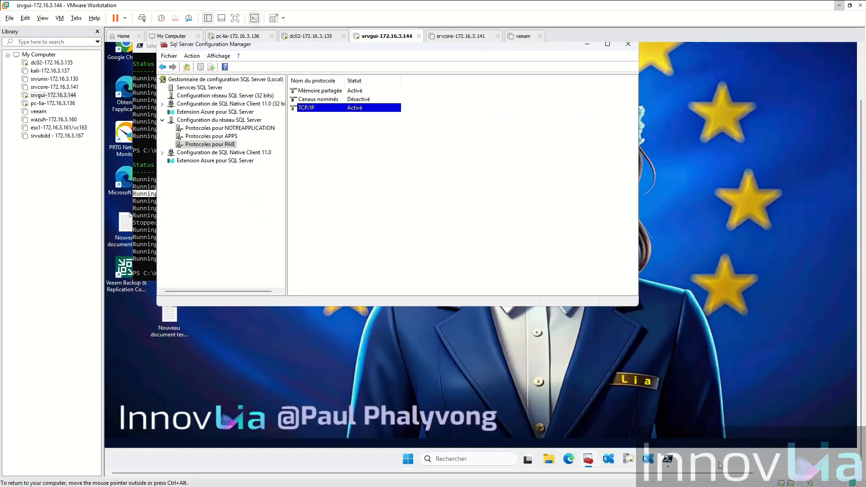
right_click(723, 460)
left_click(748, 424)
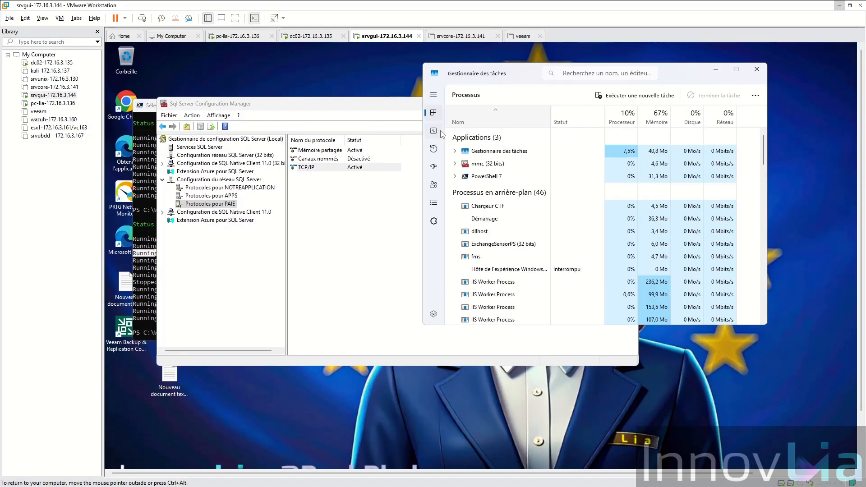
left_click(433, 131)
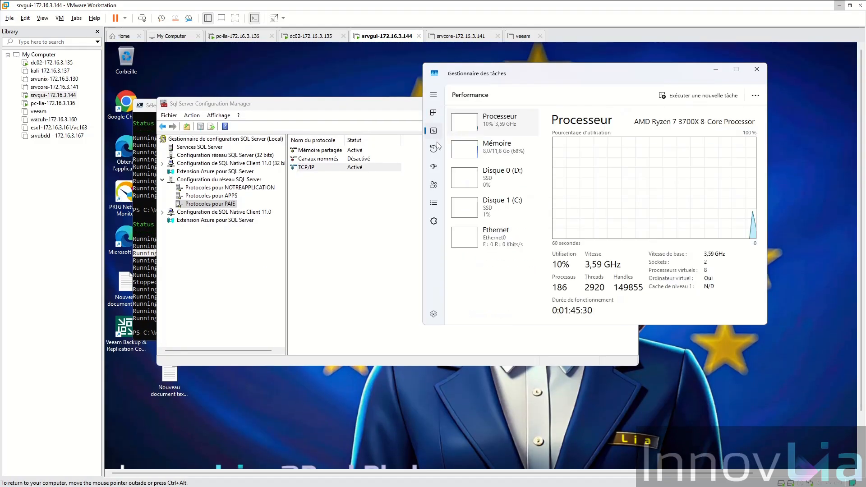
left_click(499, 155)
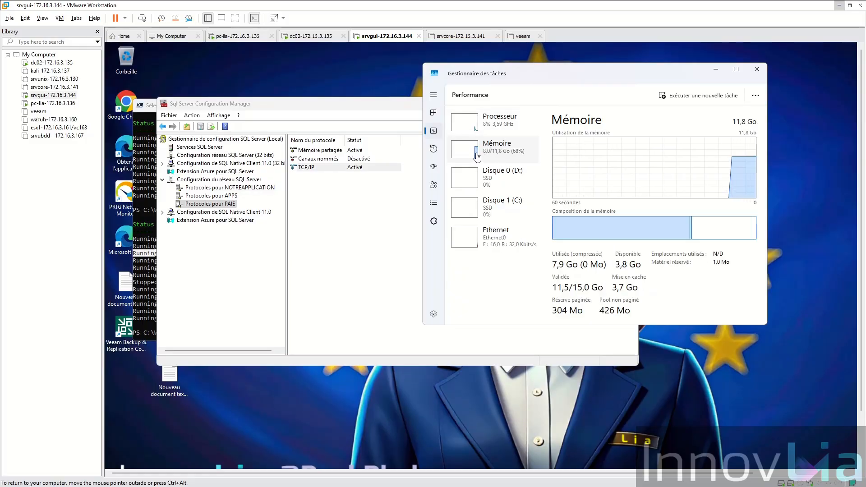
left_click(488, 129)
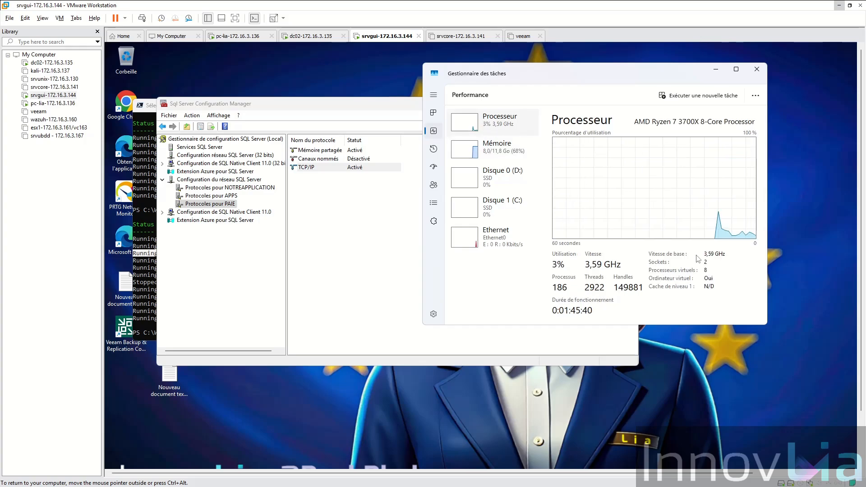
left_click(501, 155)
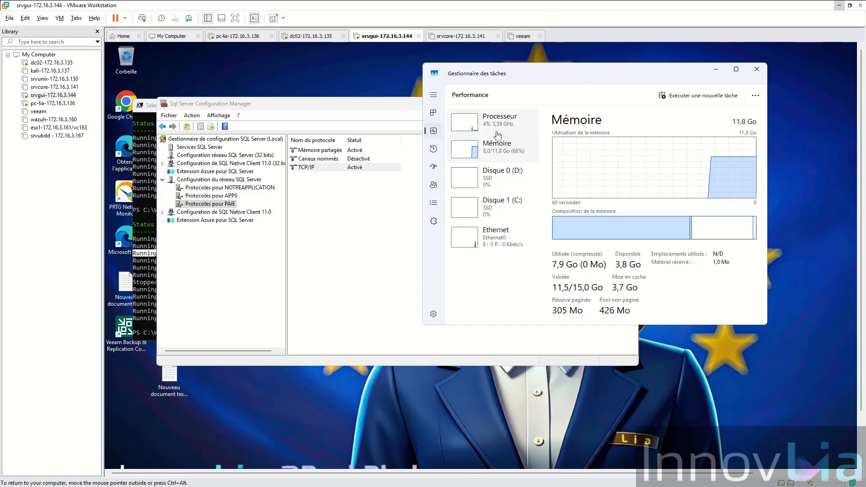
left_click(495, 127)
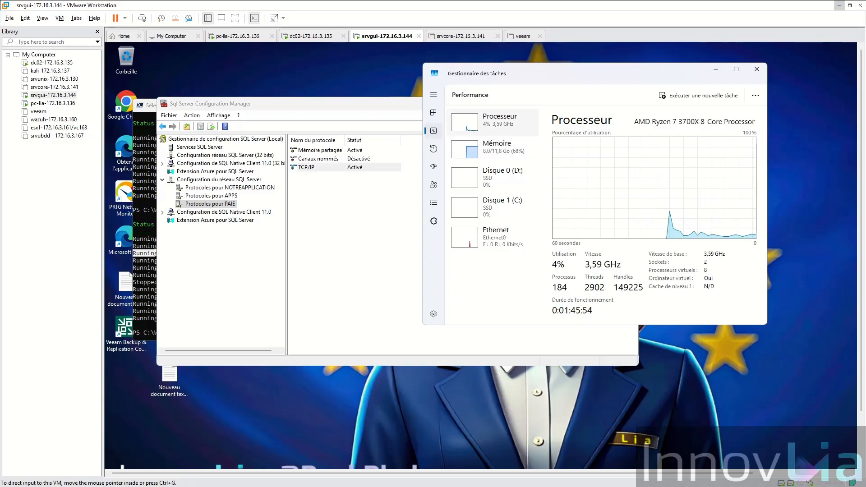
left_click(490, 151)
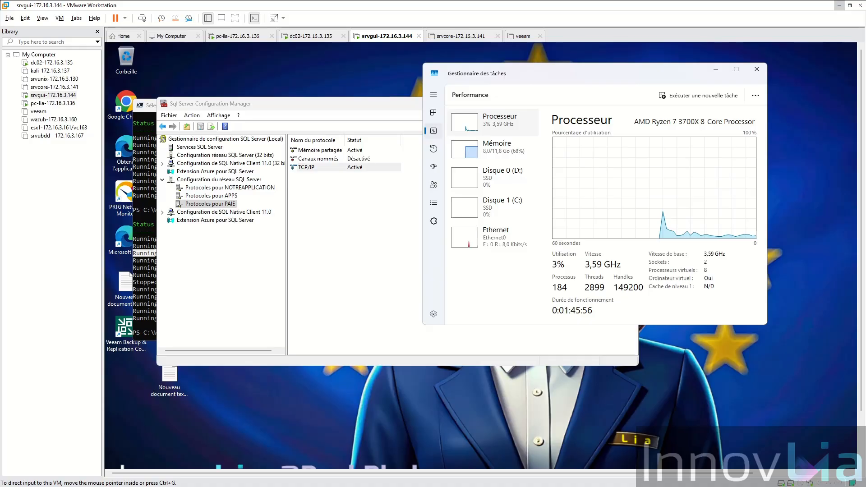
- Bring an empty Notepad document beside Task Manager and write "8 CPU => 2 SYSTEMES" on its first line
left_click_drag(0, 217, 554, 255)
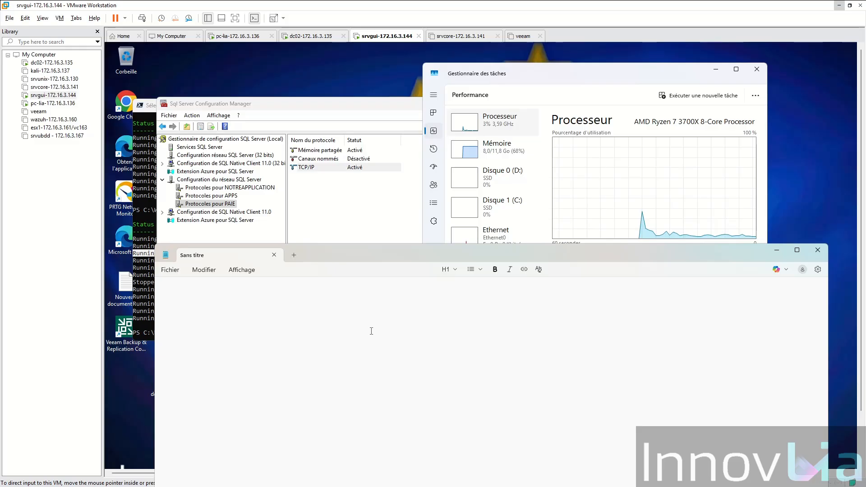
type("8 CPU =")
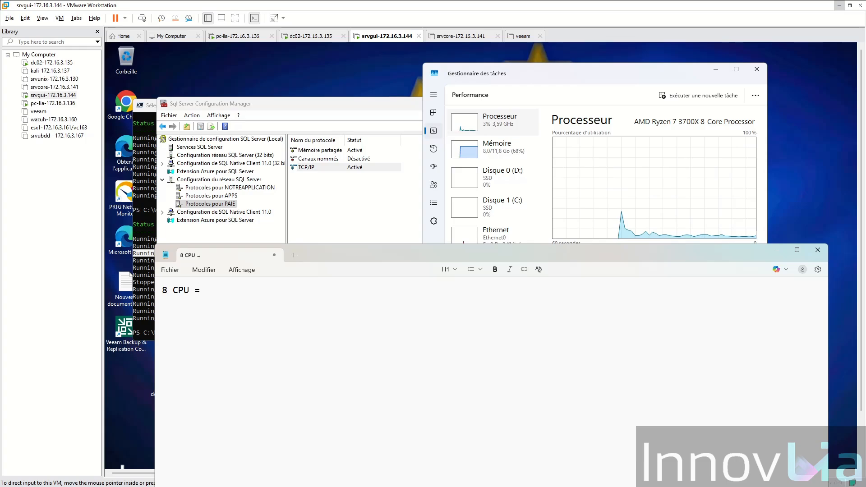
type("> 2 SY")
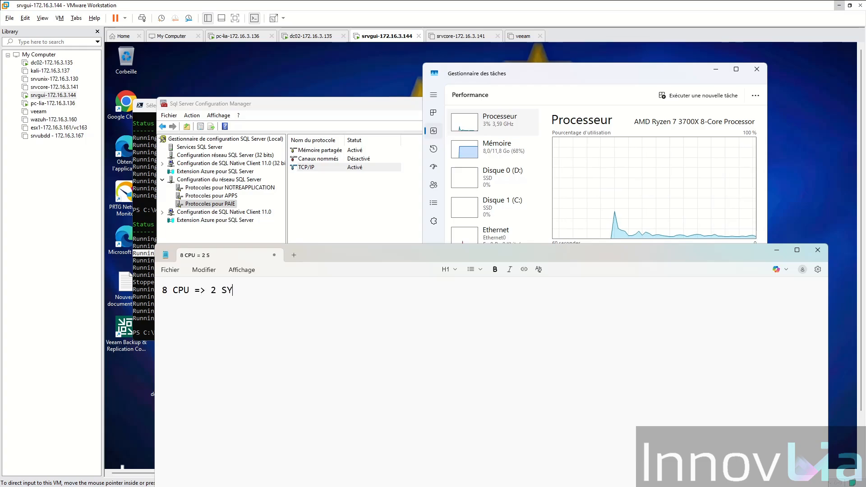
type("STEMES")
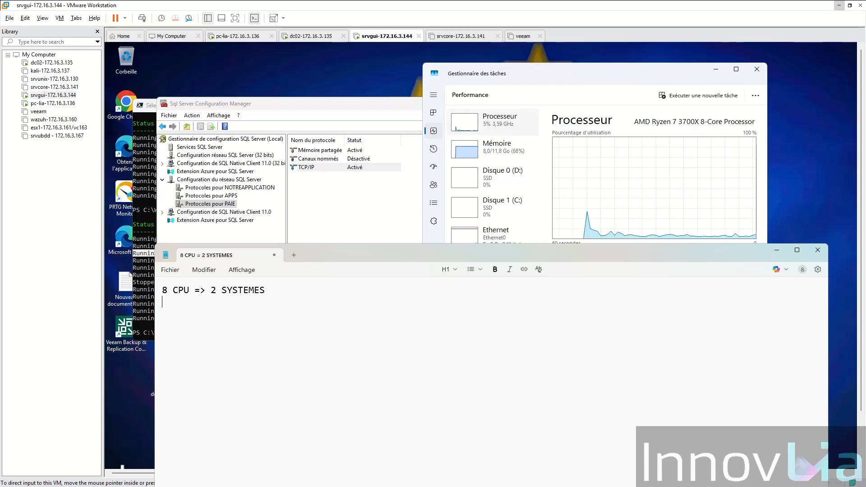
- Write "8 GO => 2 SYSTEMES" on the note's second line, removing the surplus space after the 2
type("G")
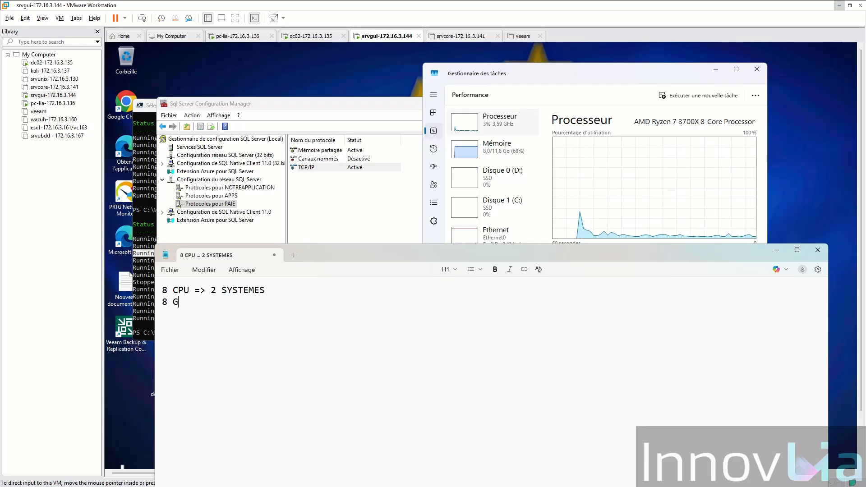
type("O => 2  ")
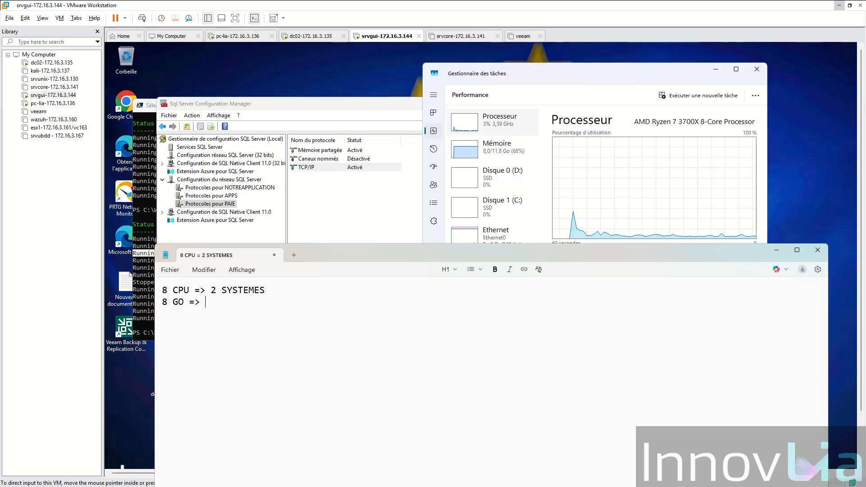
type("SYSTE")
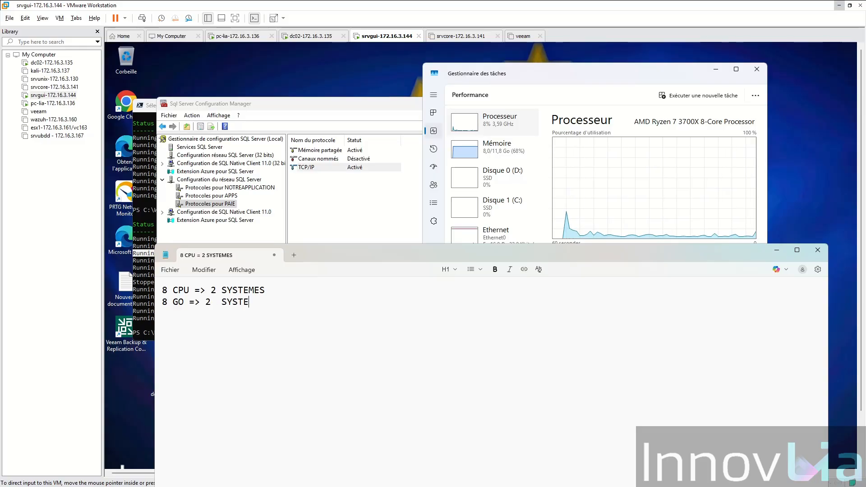
type("MES")
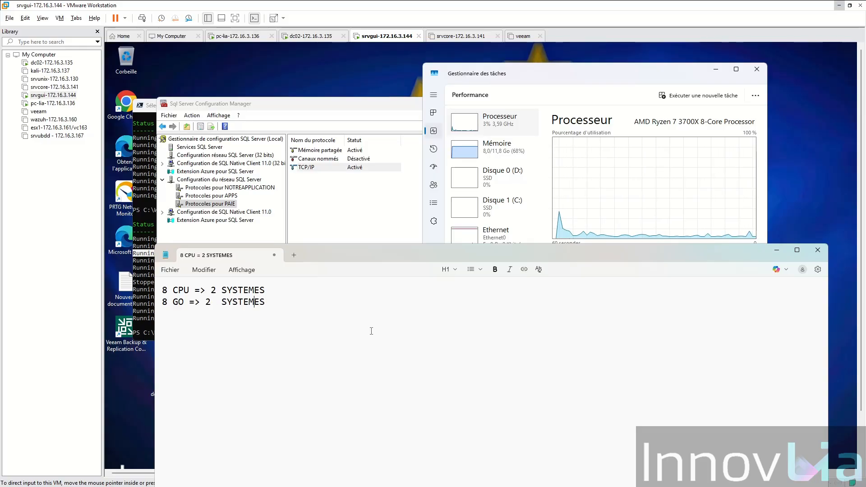
key("Left")
key("Left")
key("Left")
key("Left")
key("Left")
key("Left")
key("Delete")
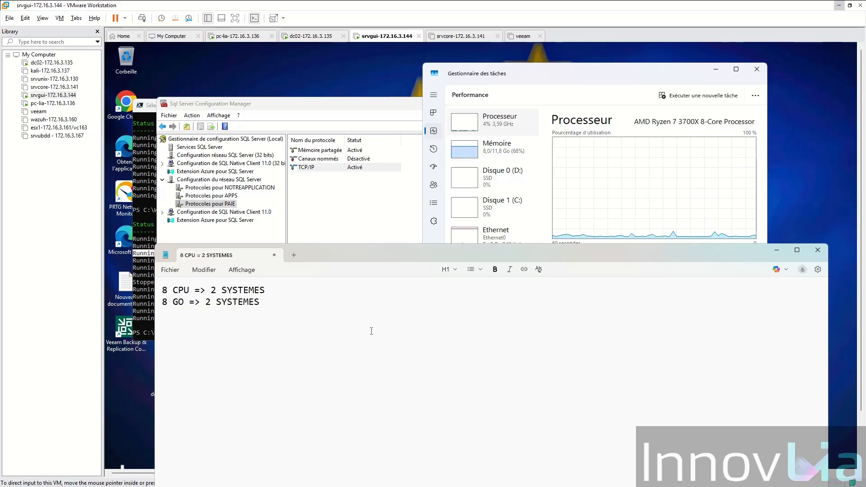
- Append ", 2 CPU PAIE" to the note's CPU line and ", 2 GO PAIE," to its GO line
type(", 2 C")
key("BackSpace")
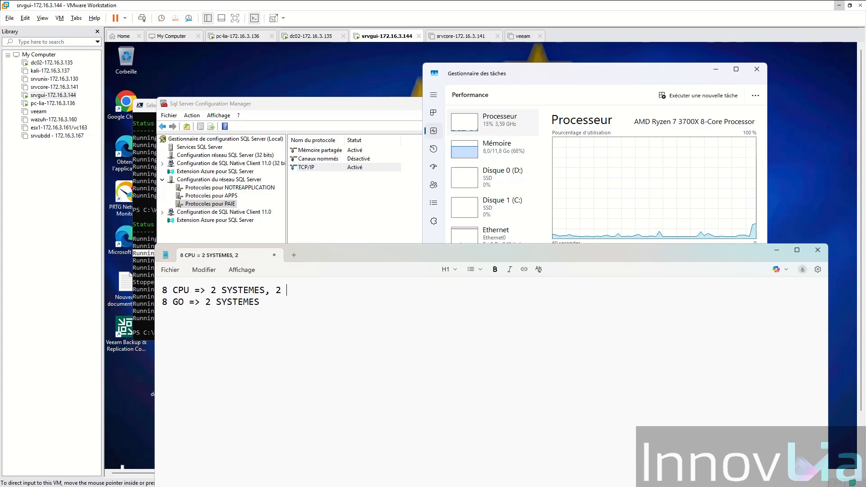
type("CPU PAIE")
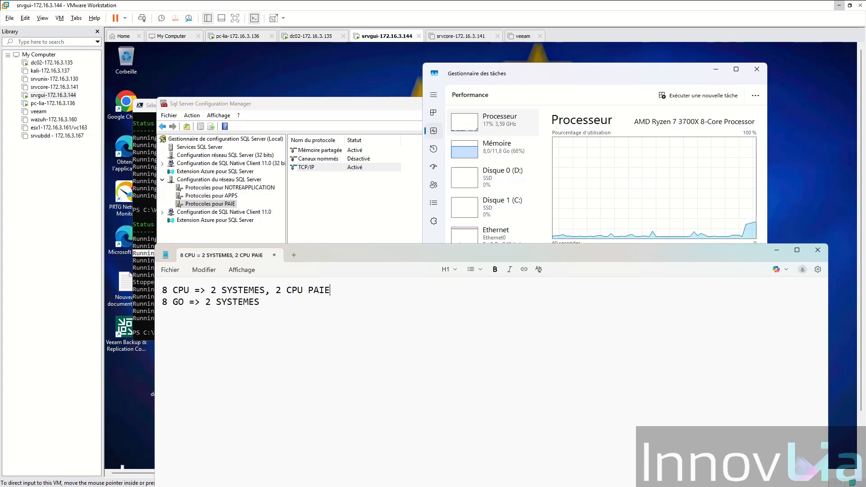
left_click(260, 302)
type(", 2")
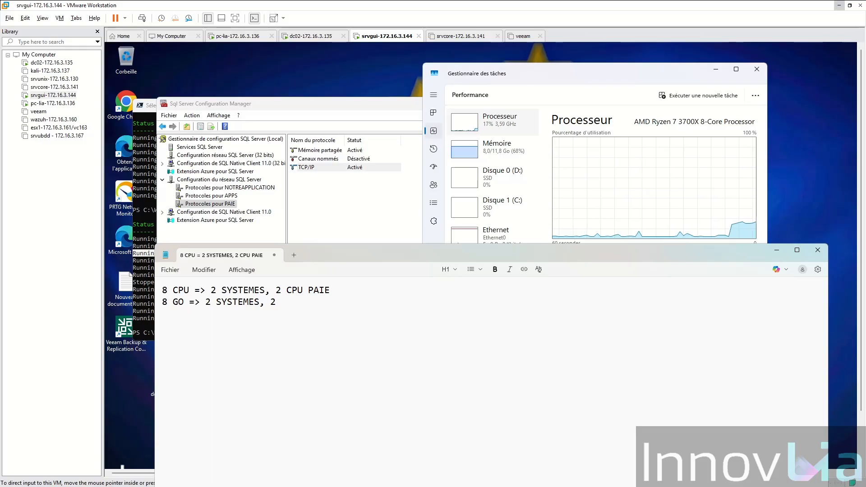
type(" GO")
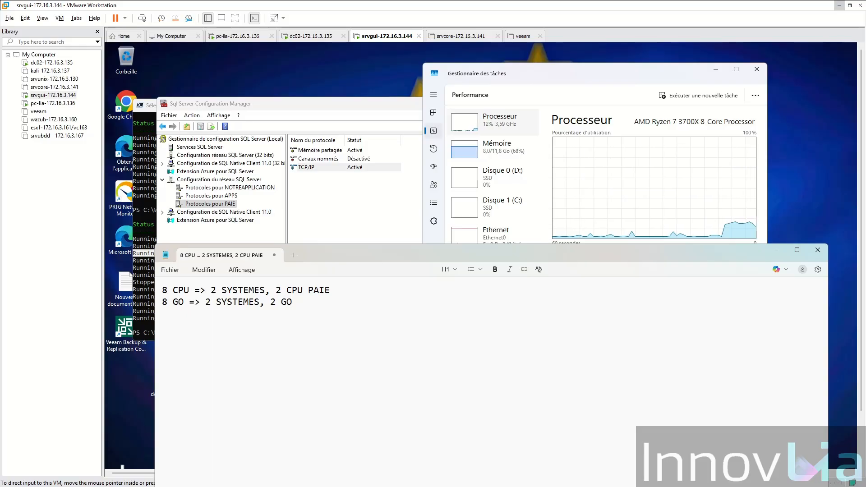
type(" PAIE,")
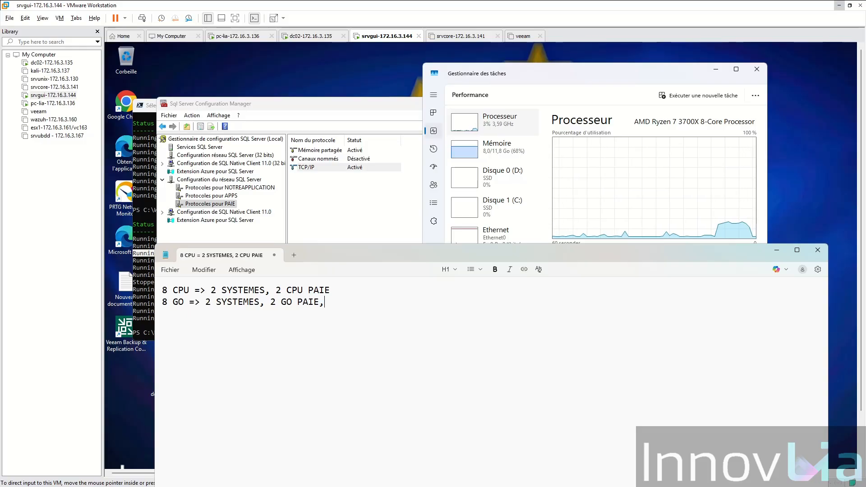
- Extend the note's CPU line with ", 4 CPU NOTEAPP" after the PAIE share
key("Up")
type(",")
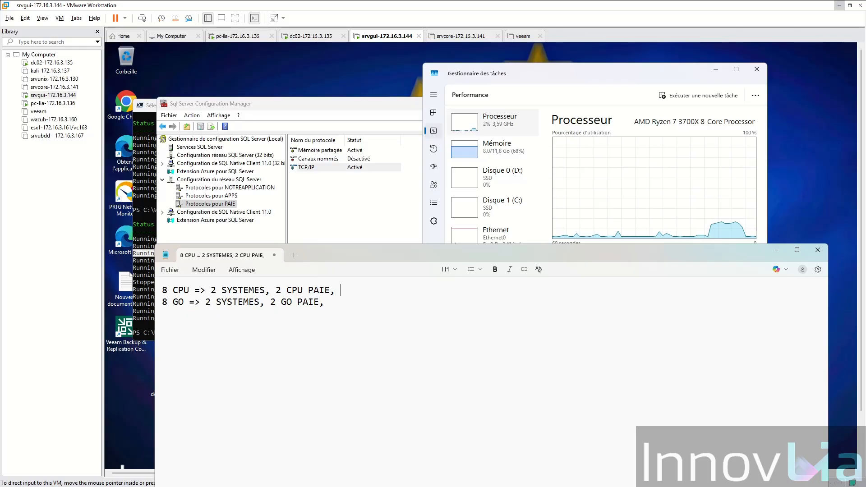
key("BackSpace")
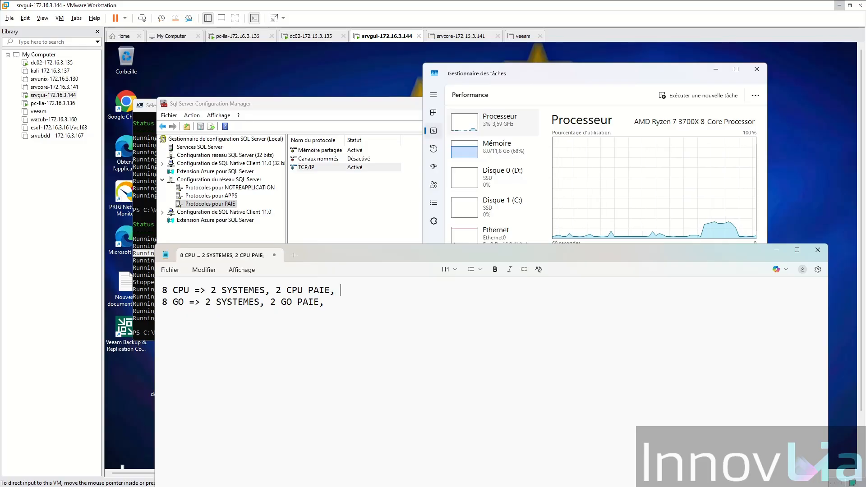
type("4 CPU ")
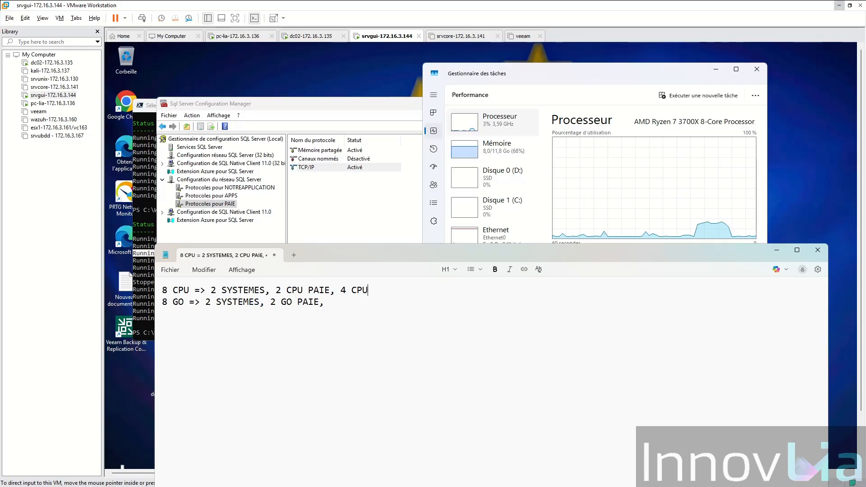
type("NO")
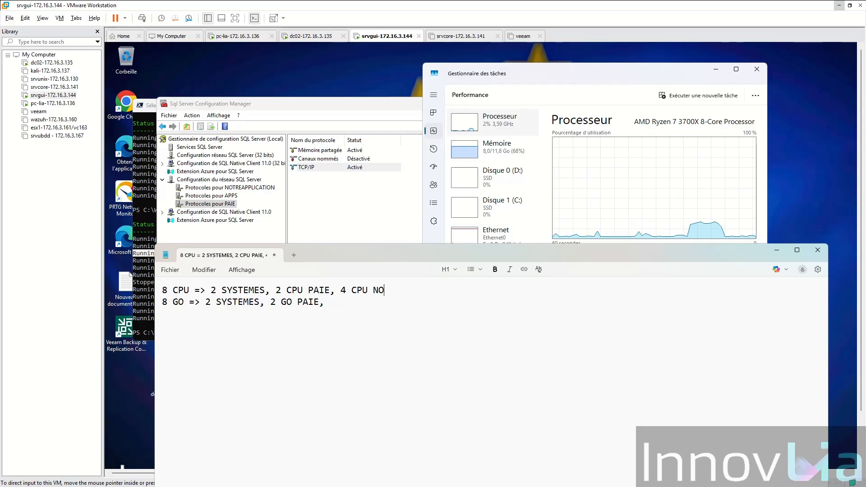
type("TEAPP")
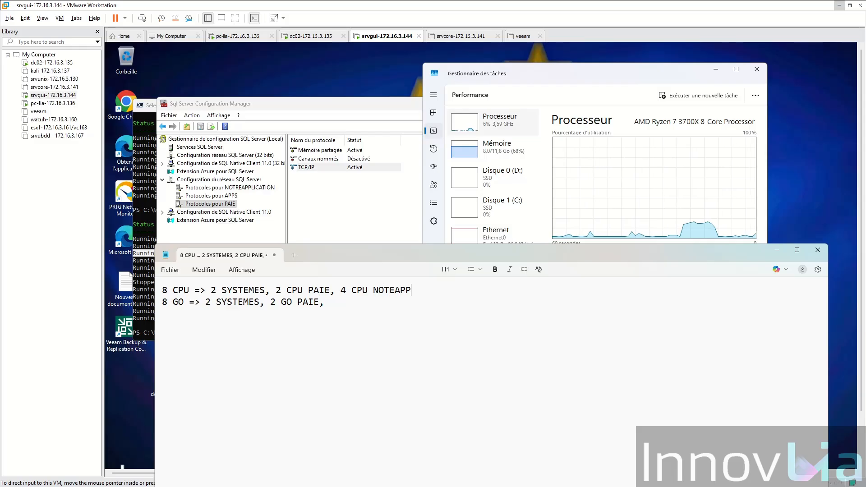
- Copy "4 CPU NOTEAPP" to the end of the note's GO line and replace its "CPU" with "MEMOIRE"
left_click(335, 290)
key("shift+End")
key("ctrl+c")
left_click(326, 302)
key("ctrl+v")
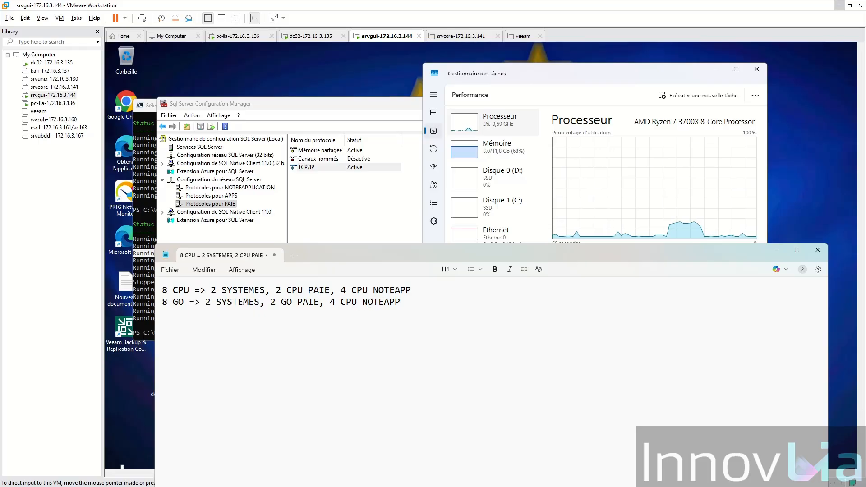
left_click_drag(340, 302, 357, 303)
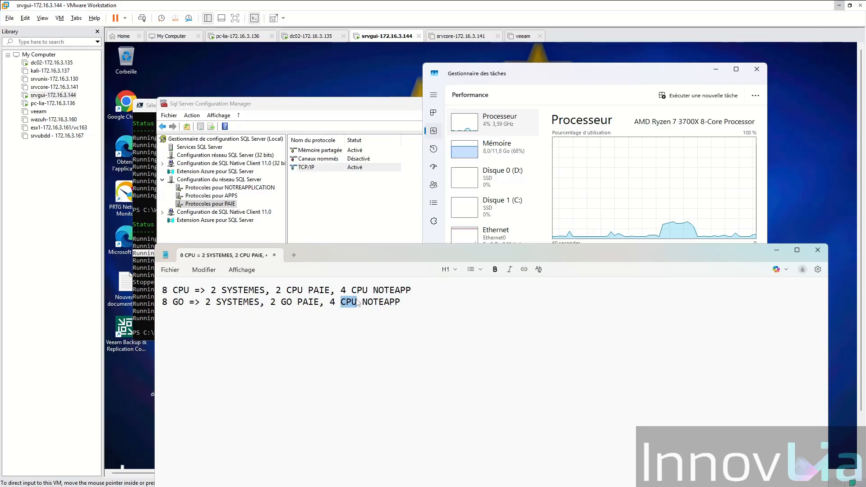
type("MEMOI")
type("RE")
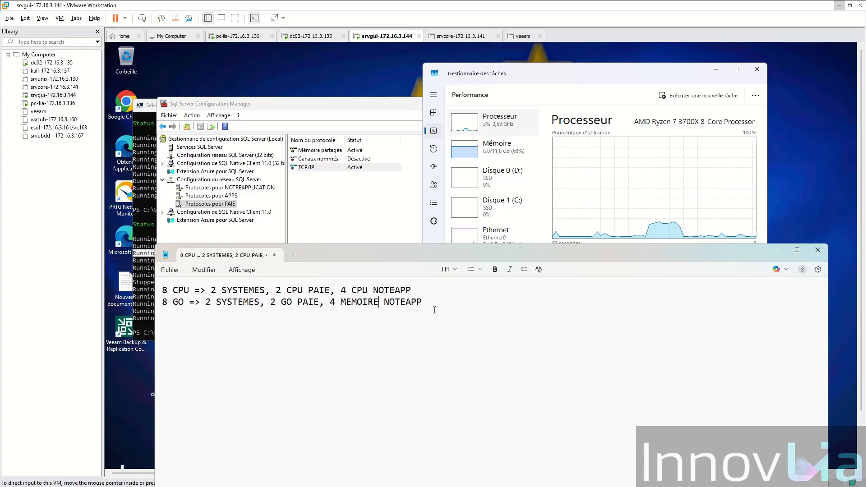
- Review the CPU and memory shares planned in the note for the system, PAIE and NOTEAPP
left_click_drag(328, 301, 427, 302)
left_click_drag(335, 290, 143, 287)
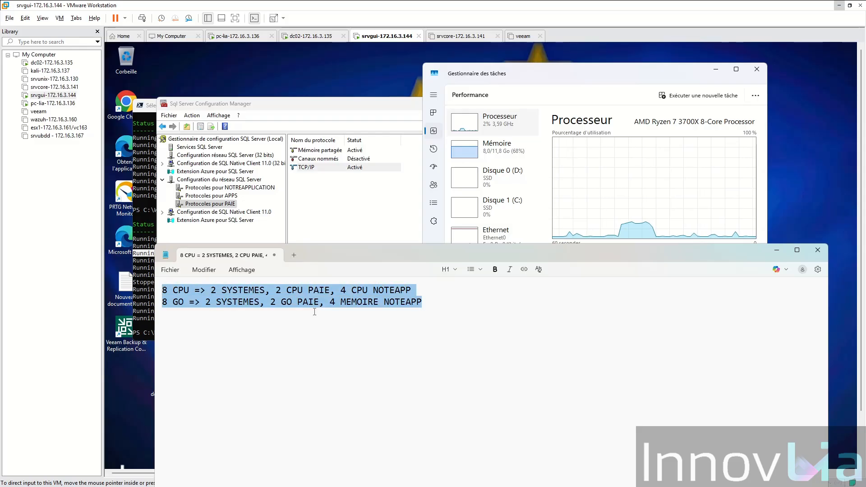
left_click(401, 321)
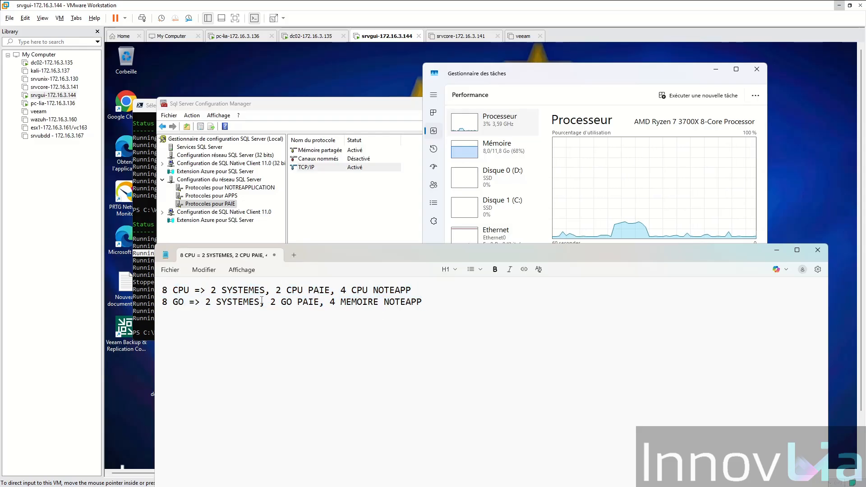
left_click_drag(211, 290, 266, 293)
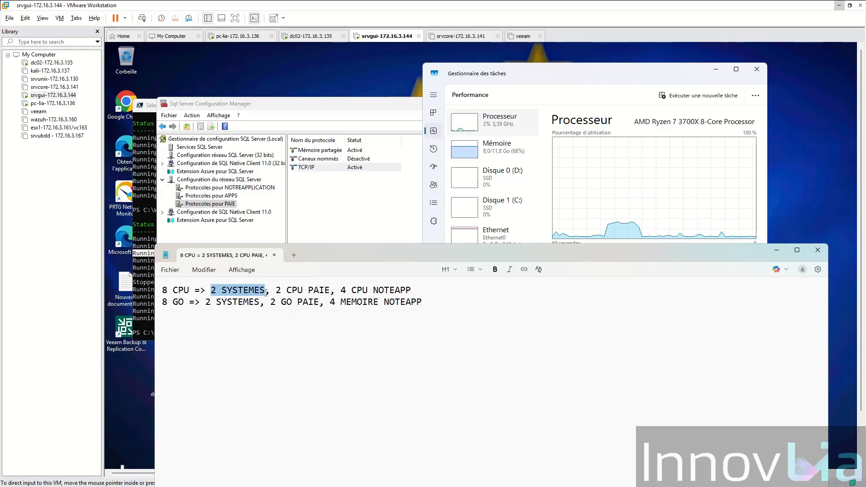
left_click_drag(205, 302, 261, 304)
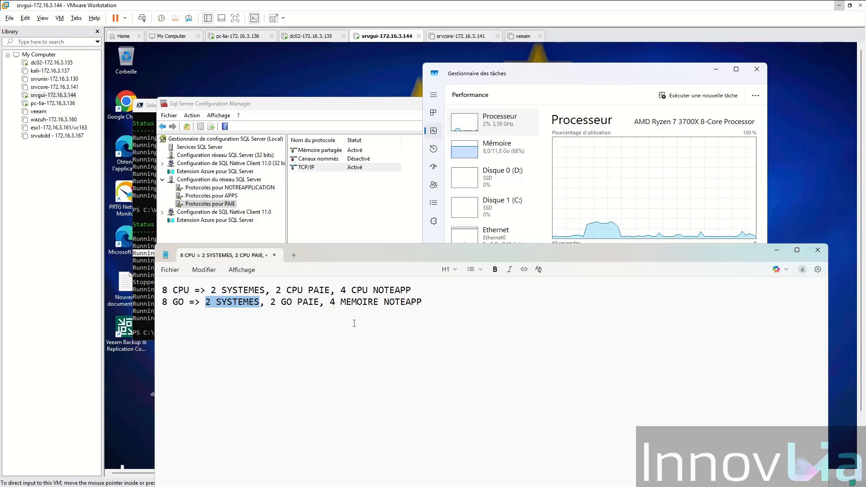
left_click_drag(270, 301, 306, 291)
left_click(437, 297)
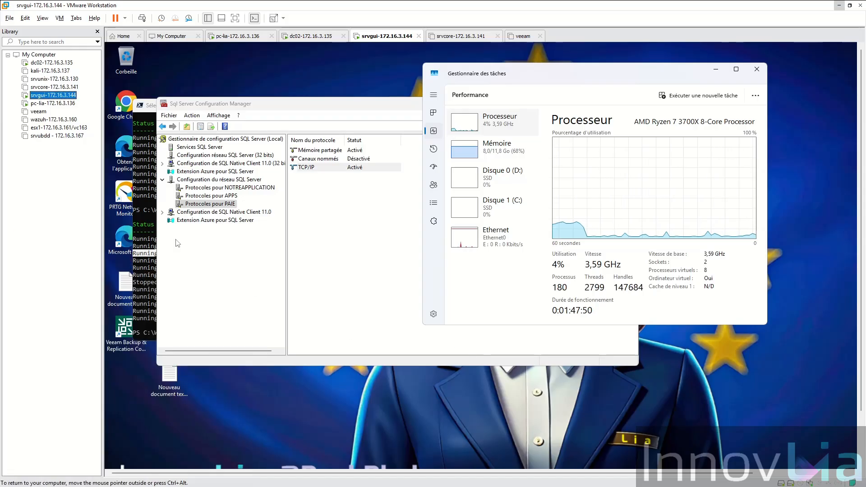
- Switch to the pc-lia virtual machine and set the NOTREAPPLICATION instance's maximum server memory to 4096 MB in its server properties
left_click(49, 103)
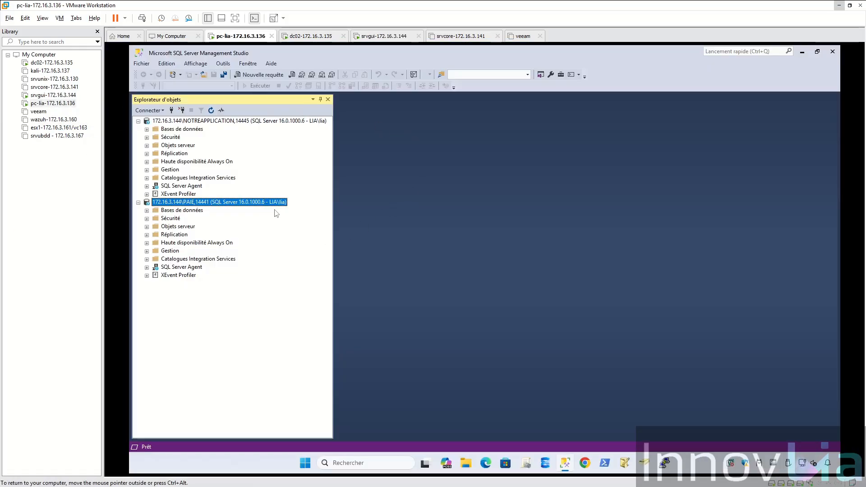
right_click(282, 120)
left_click(339, 303)
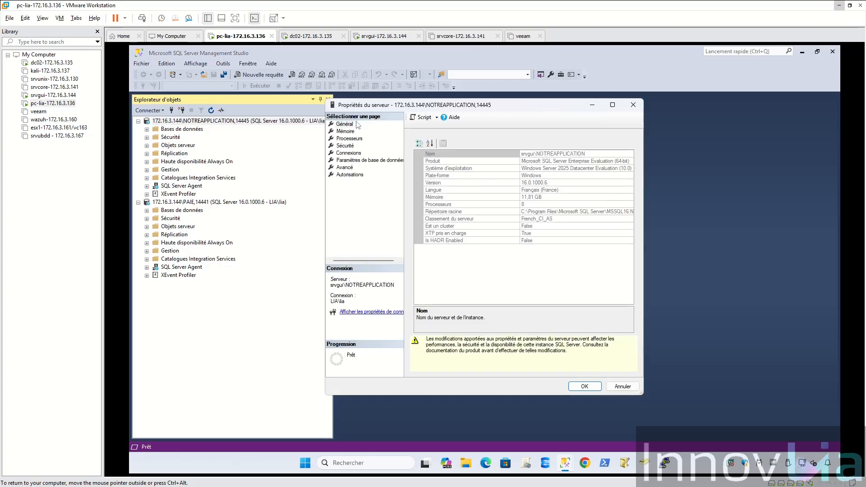
left_click(345, 132)
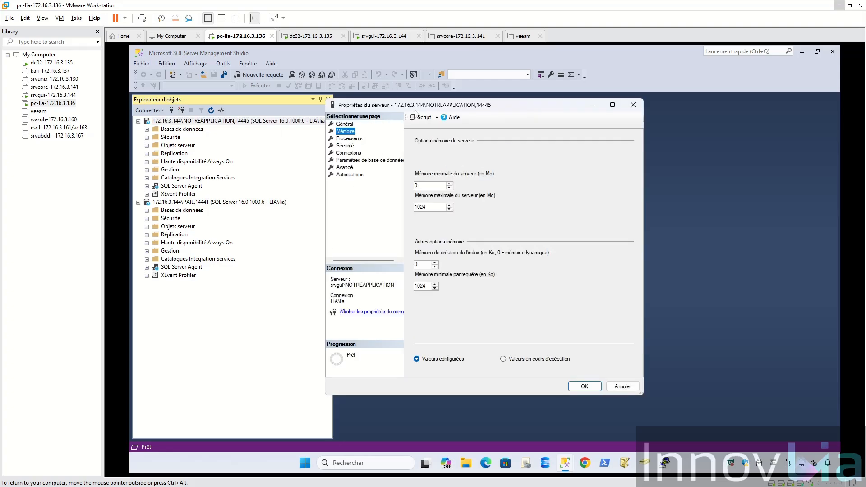
left_click_drag(382, 108, 427, 135)
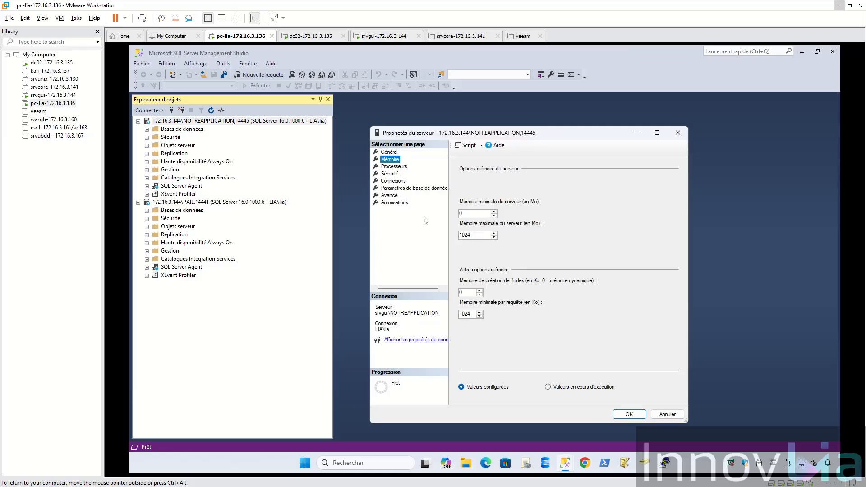
left_click_drag(470, 235, 459, 235)
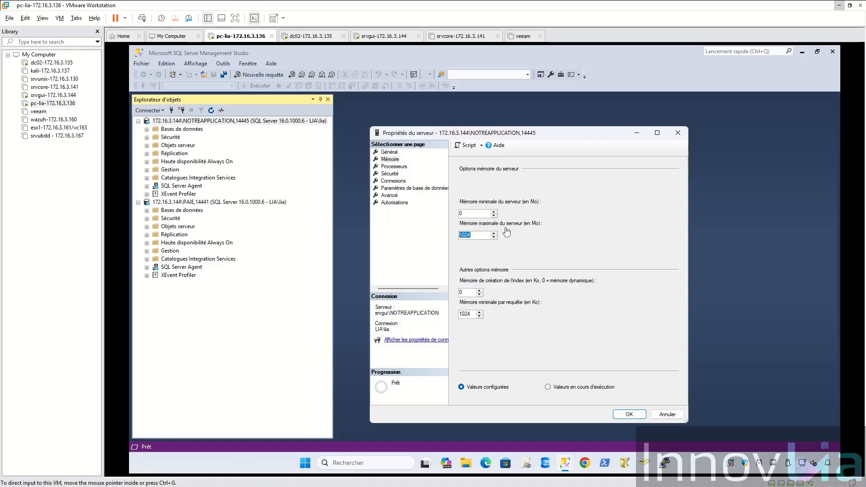
type("4096")
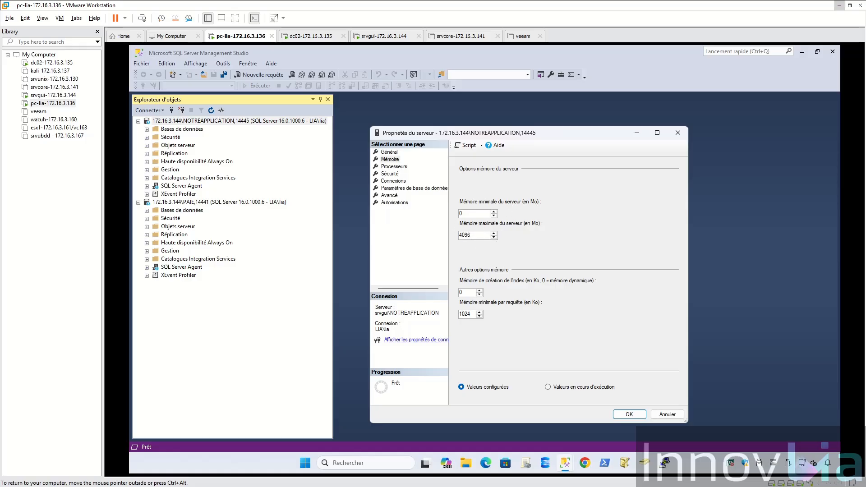
- Expand NumaNode0 in NOTREAPPLICATION's processor settings and disable the automatic processor affinity mask for all processors
left_click(394, 166)
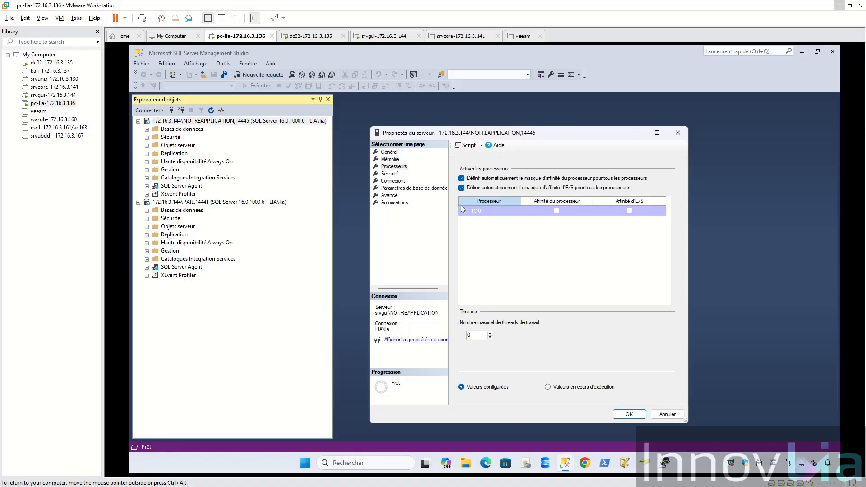
left_click(462, 210)
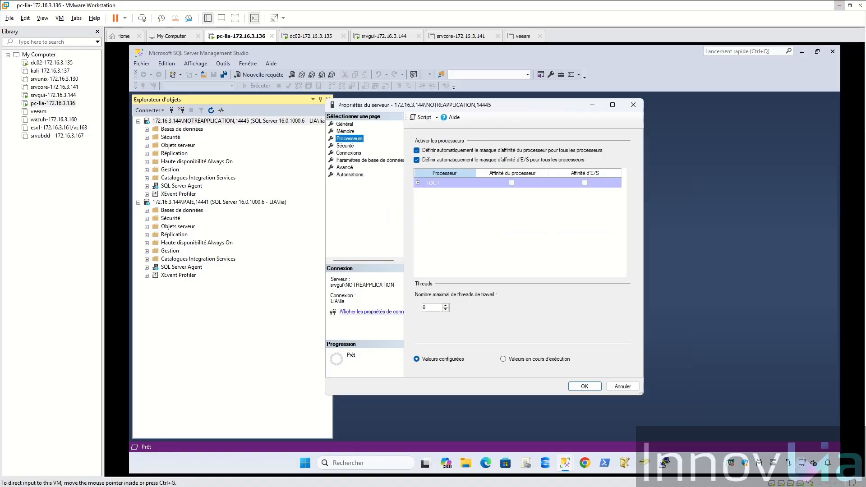
left_click(418, 183)
left_click(427, 193)
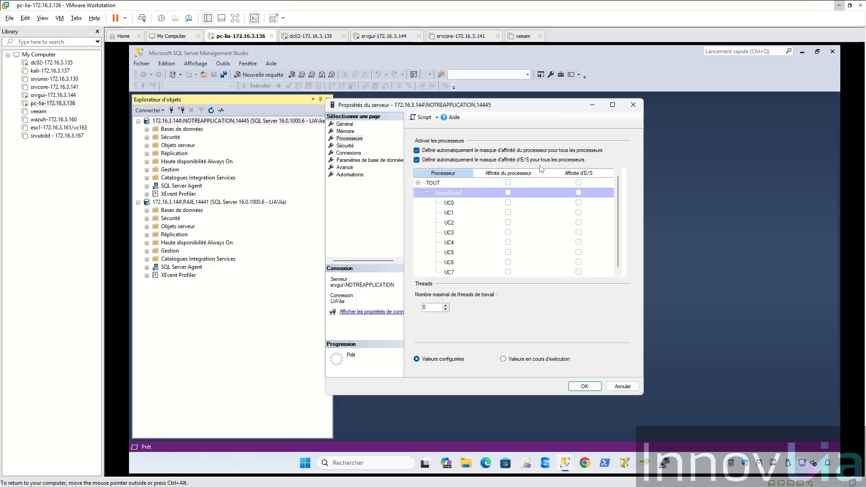
left_click(417, 151)
left_click(511, 203)
left_click(508, 212)
left_click(509, 202)
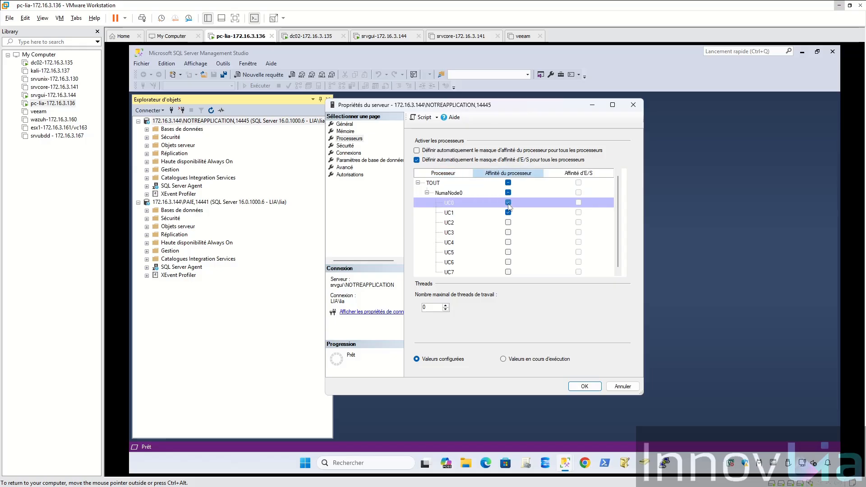
left_click(508, 211)
left_click(508, 203)
left_click(509, 212)
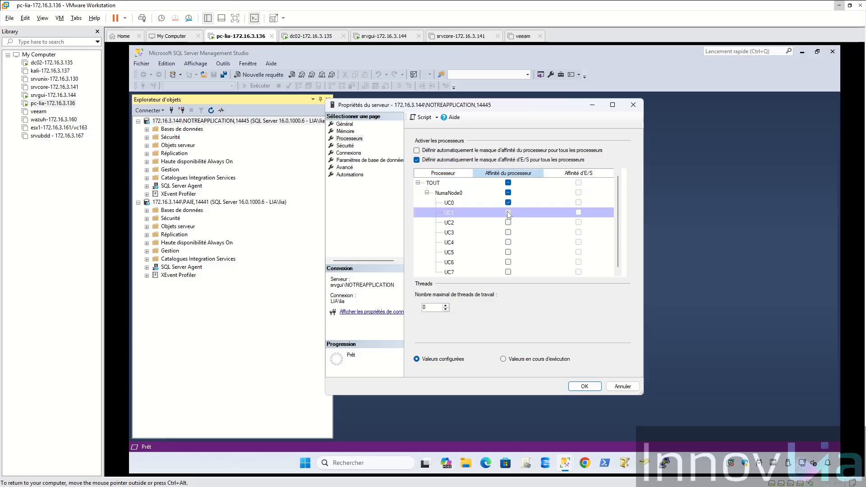
left_click(508, 203)
left_click(509, 213)
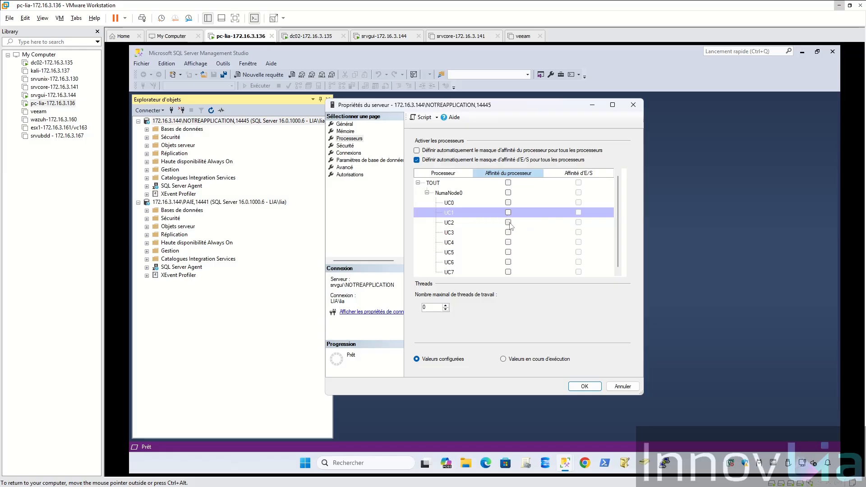
- Assign processor affinity to UC2, UC3, UC4 and UC5 for the NOTREAPPLICATION instance and apply the server properties
left_click(508, 223)
left_click(509, 232)
left_click(509, 242)
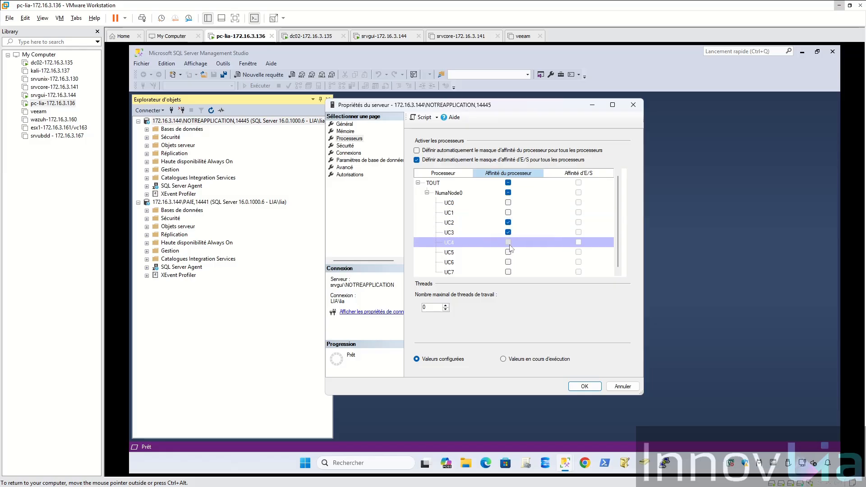
left_click(511, 255)
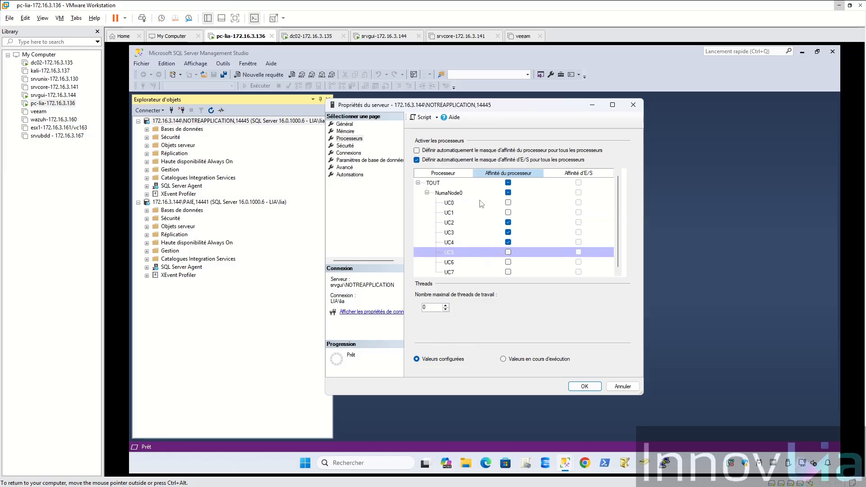
left_click(509, 252)
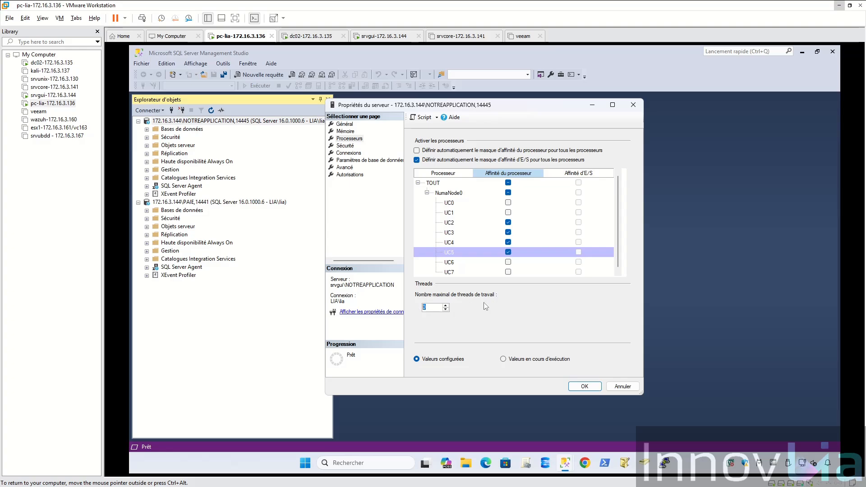
left_click(594, 390)
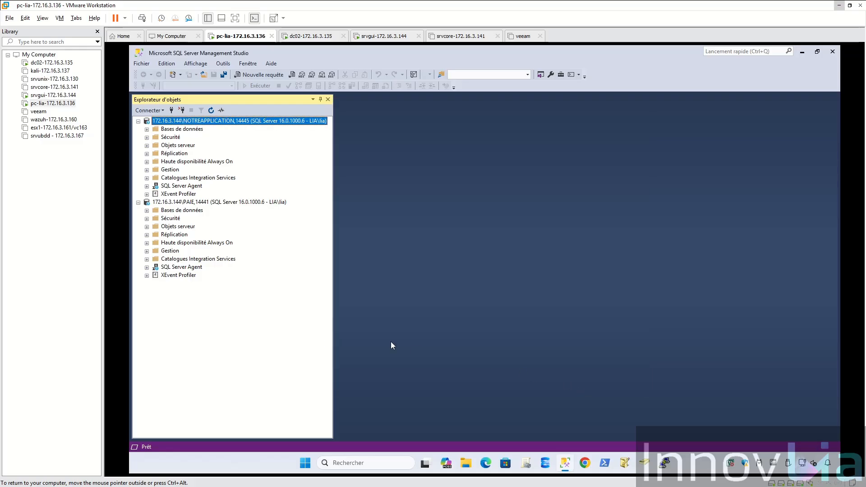
- Set the PAIE instance's maximum server memory to 2048 MB in its server properties
right_click(199, 203)
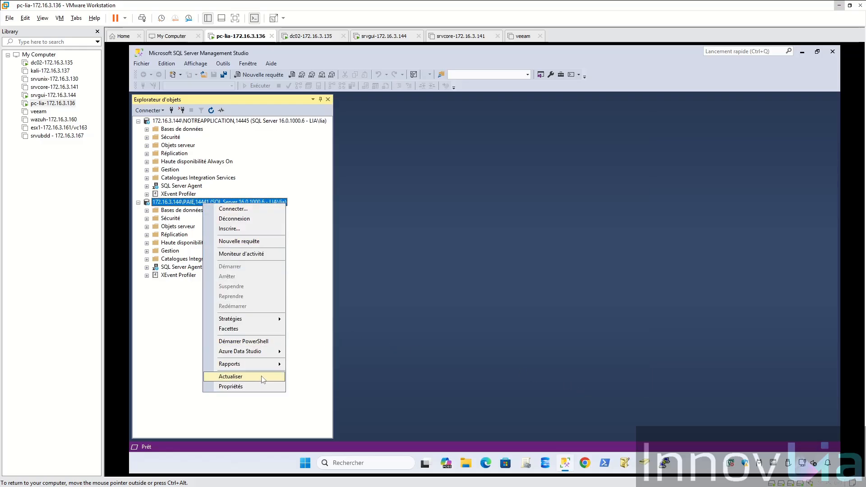
left_click(264, 387)
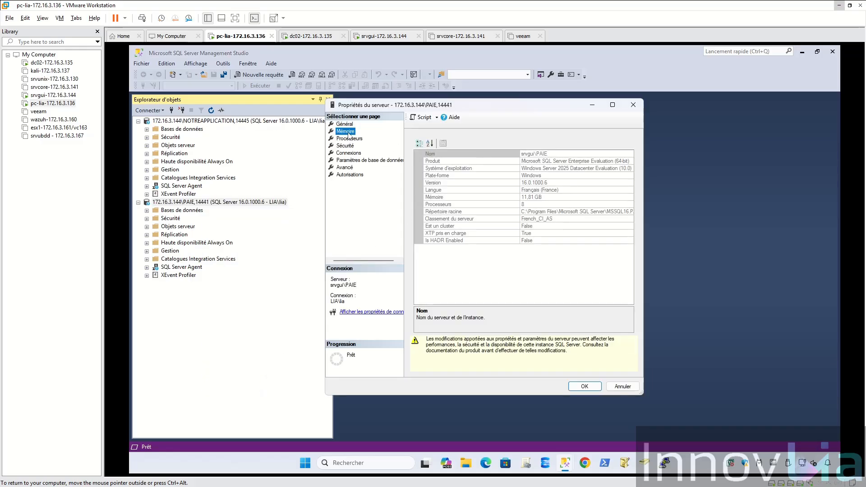
left_click(345, 131)
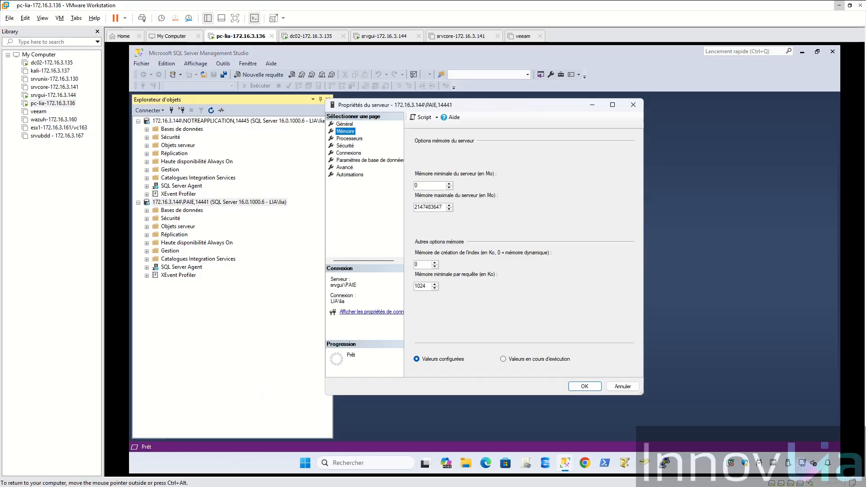
left_click_drag(443, 207, 404, 205)
type("2048")
- Disable the automatic processor affinity mask for the PAIE instance, assign affinity to UC2 through UC7, and apply the server properties
left_click(357, 140)
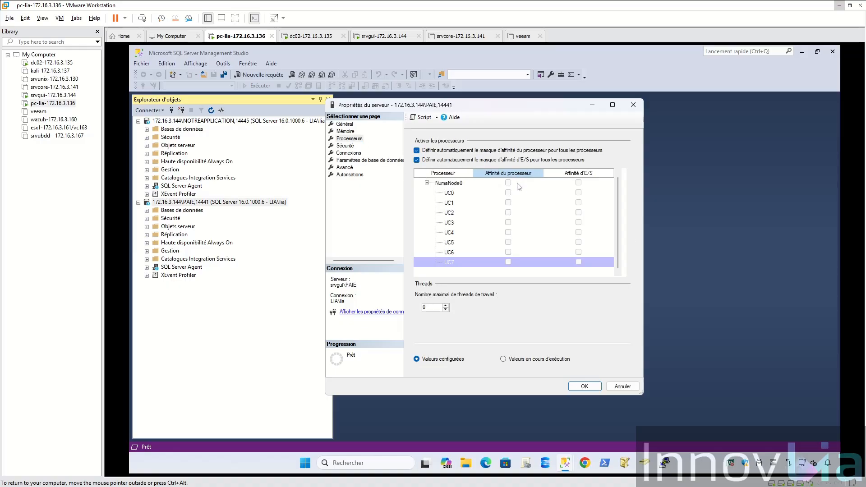
left_click(429, 151)
left_click(509, 262)
left_click(507, 252)
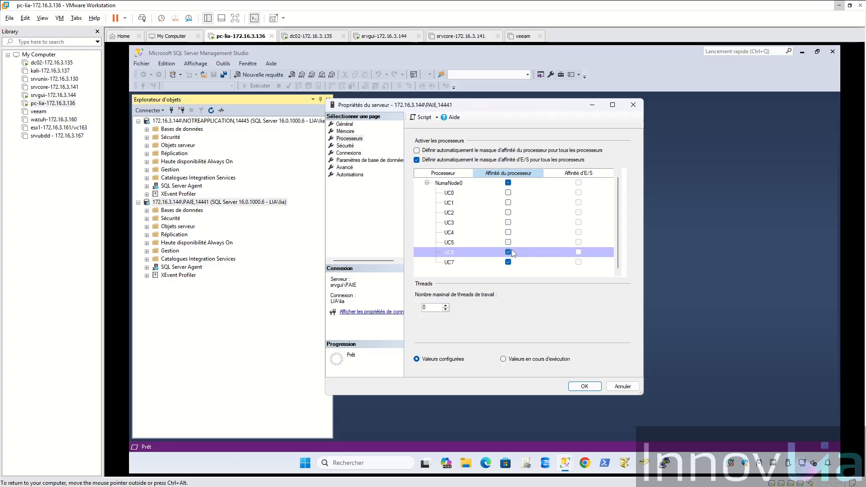
scroll(506, 221, "up", 1)
scroll(507, 195, "down", 1)
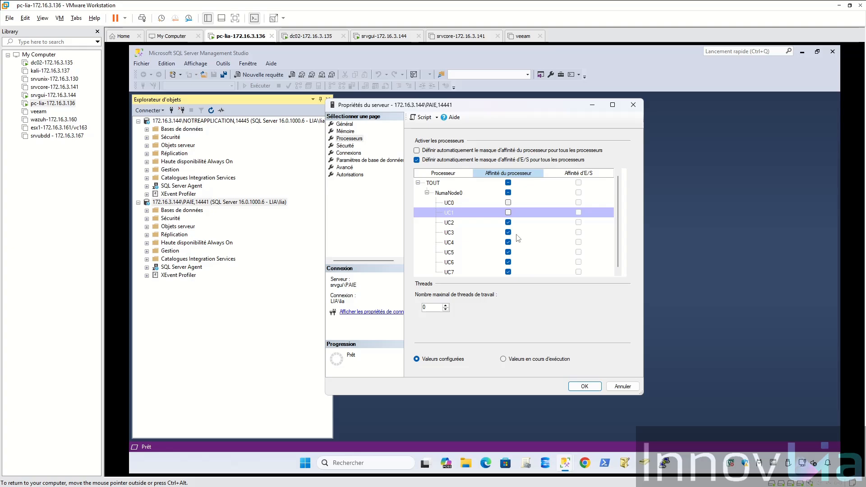
left_click(508, 222)
left_click(508, 222)
left_click(585, 387)
- Set the PAIE instance's server authentication to SQL Server and Windows mode in its security properties, and apply the change
key("ctrl+alt+Return")
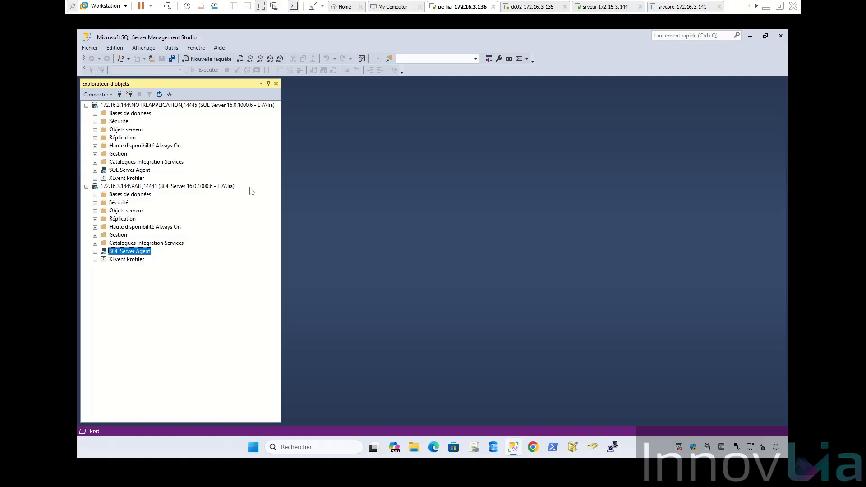
left_click(155, 189)
right_click(157, 188)
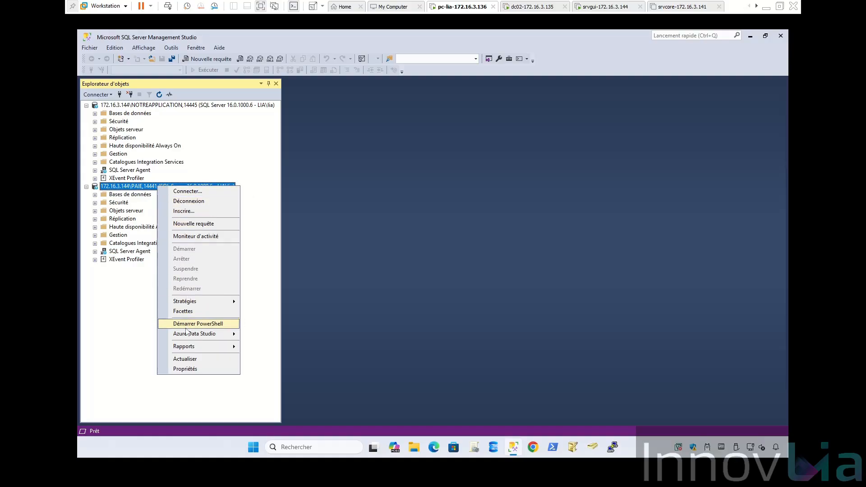
left_click(188, 367)
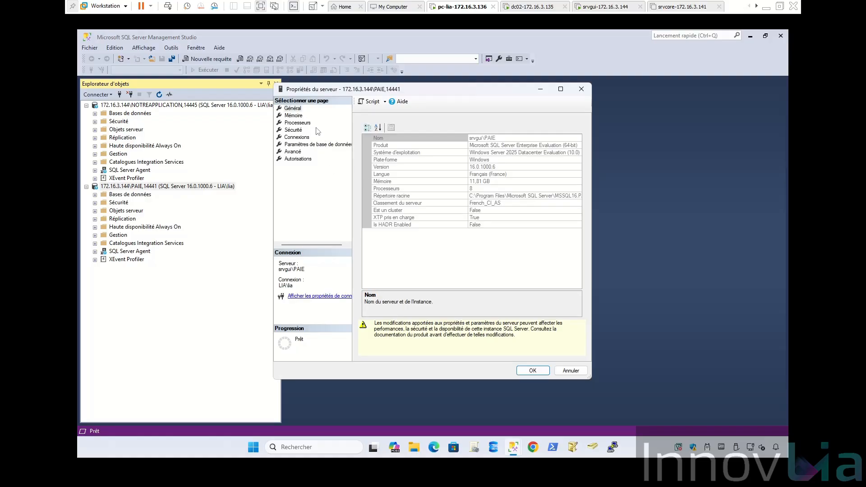
left_click(294, 130)
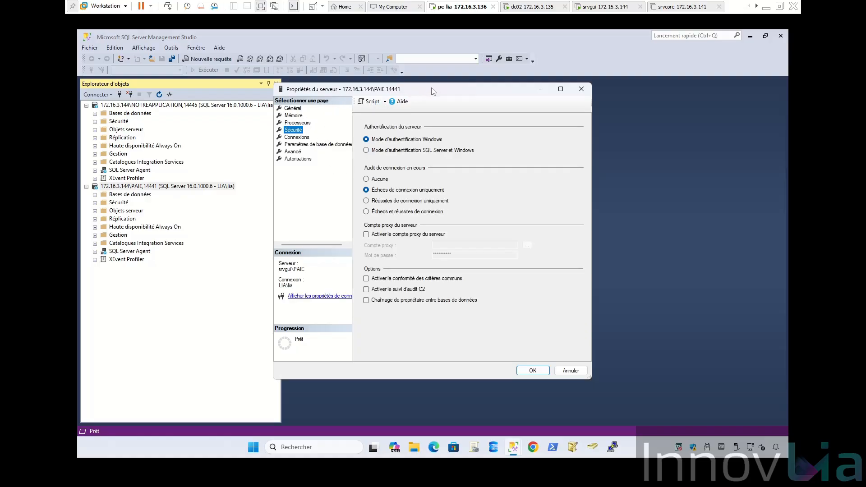
left_click_drag(432, 91, 374, 122)
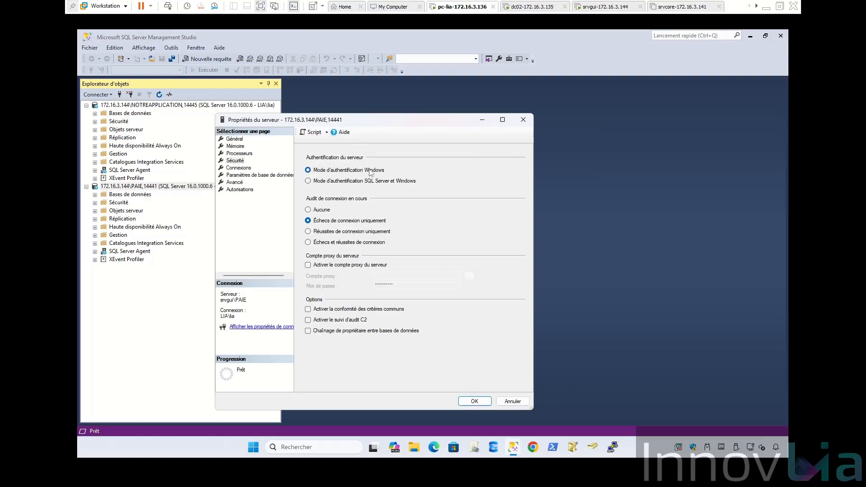
left_click(370, 181)
left_click(465, 403)
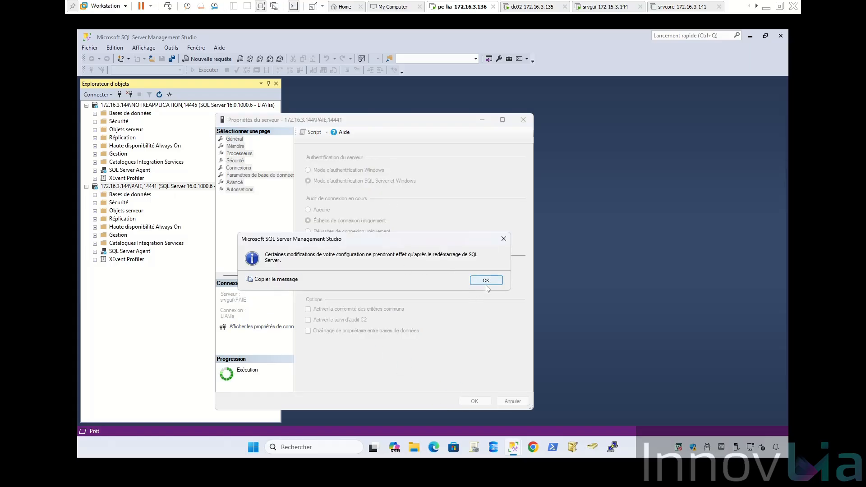
left_click(485, 280)
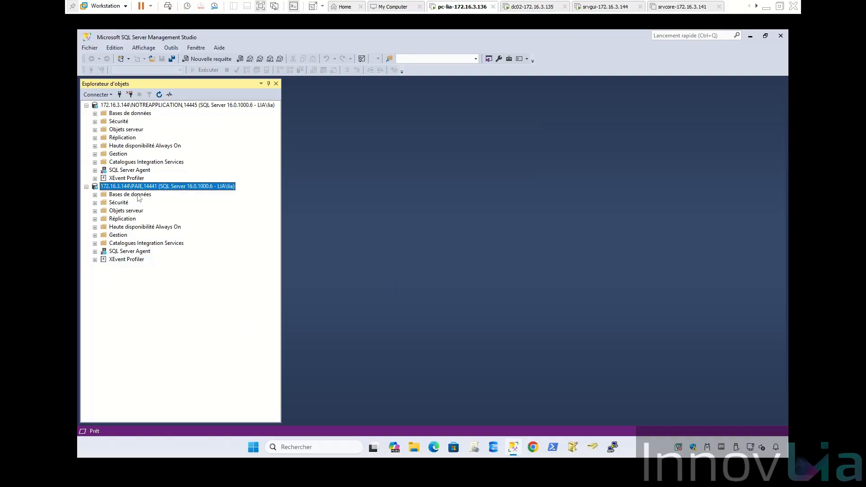
- Examine the PAIE instance's logins and inspect the domain user's login for its general settings, server roles and user mapping
double_click(118, 202)
double_click(135, 211)
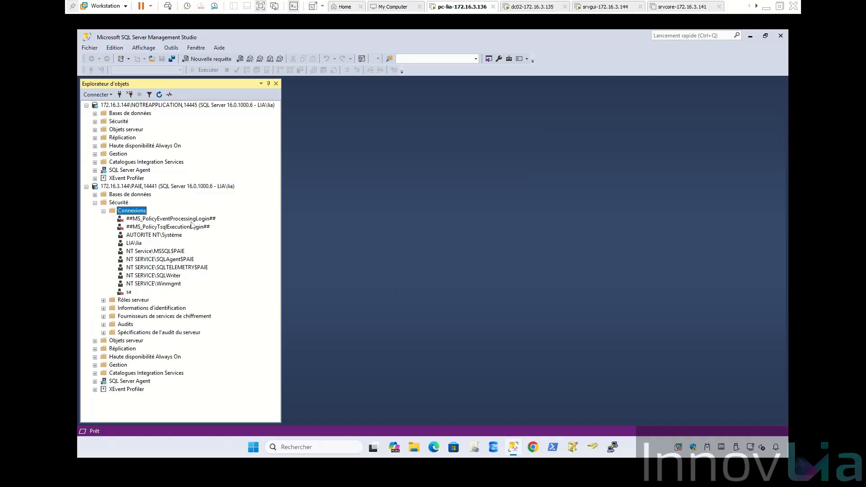
left_click(134, 243)
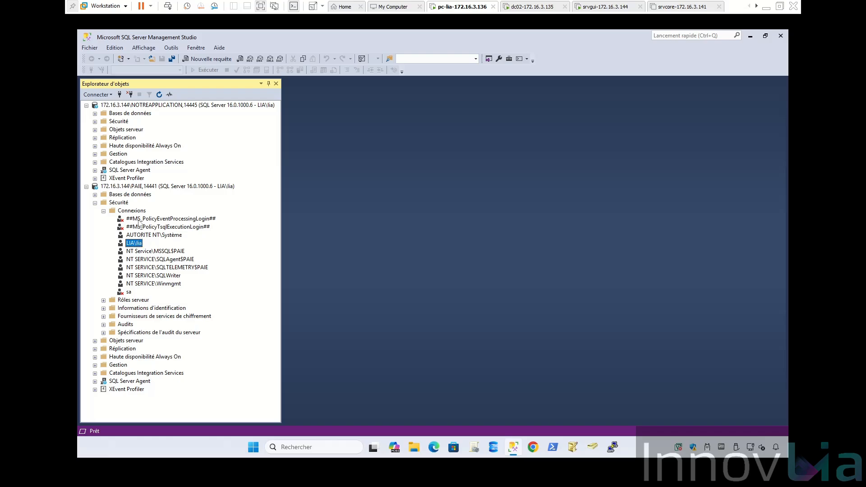
left_click(139, 213)
left_click(135, 242)
double_click(135, 242)
left_click(302, 115)
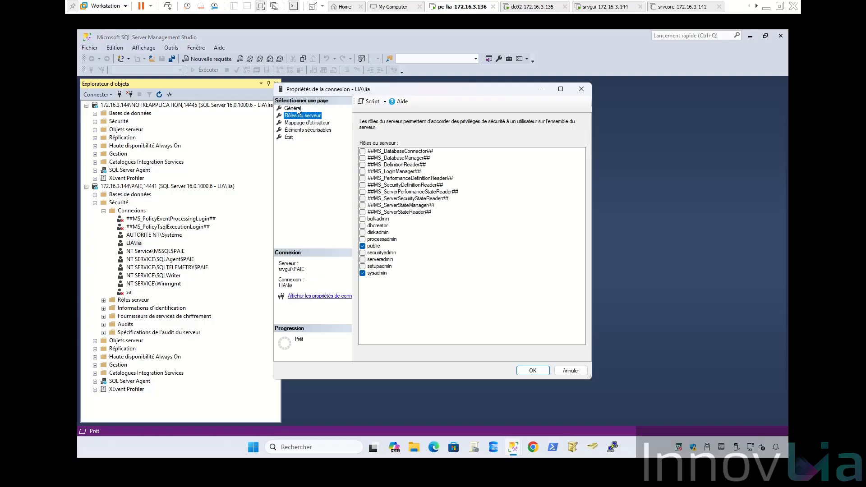
left_click(293, 108)
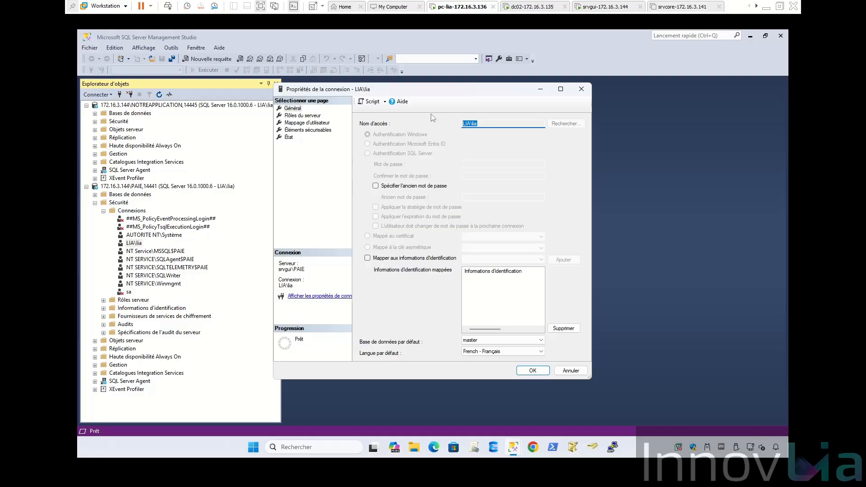
left_click(303, 116)
left_click(307, 124)
left_click(294, 108)
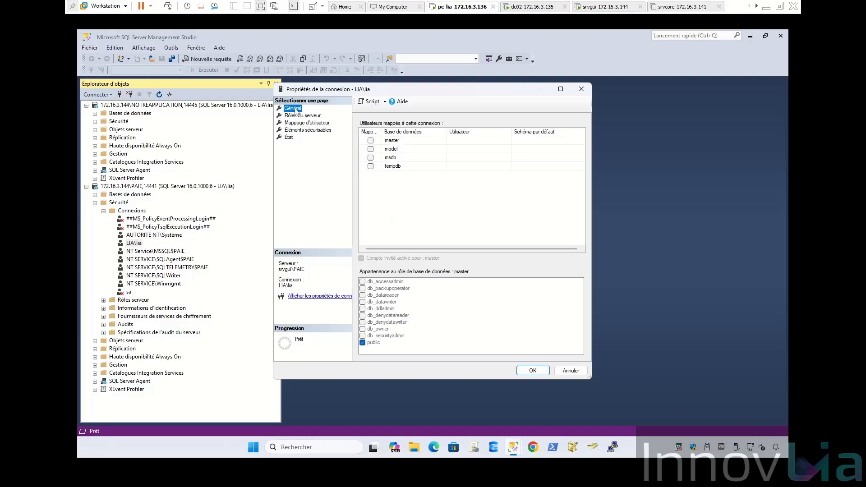
left_click(571, 370)
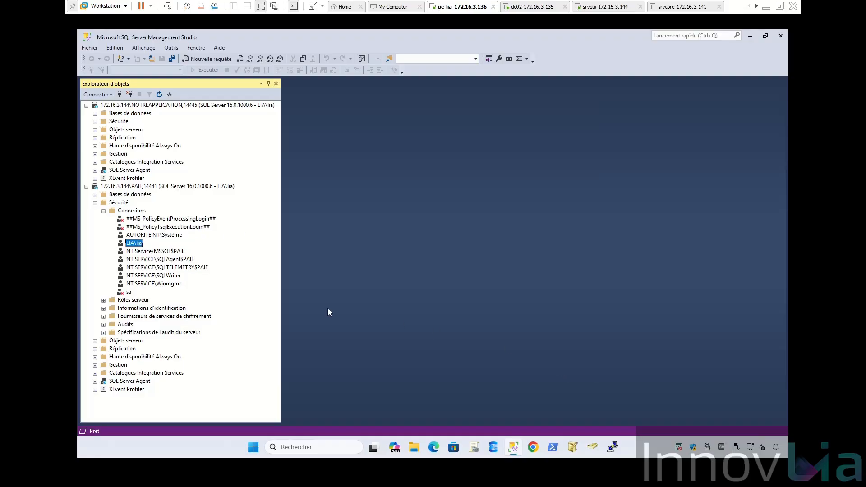
left_click(143, 213)
left_click(137, 243)
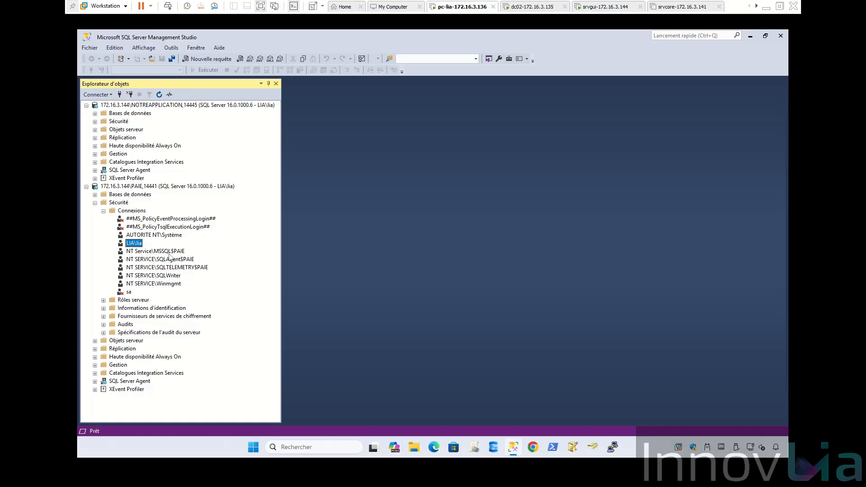
- Enable the sa login in the PAIE instance's login status settings and refresh the list of logins
left_click(129, 293)
double_click(130, 292)
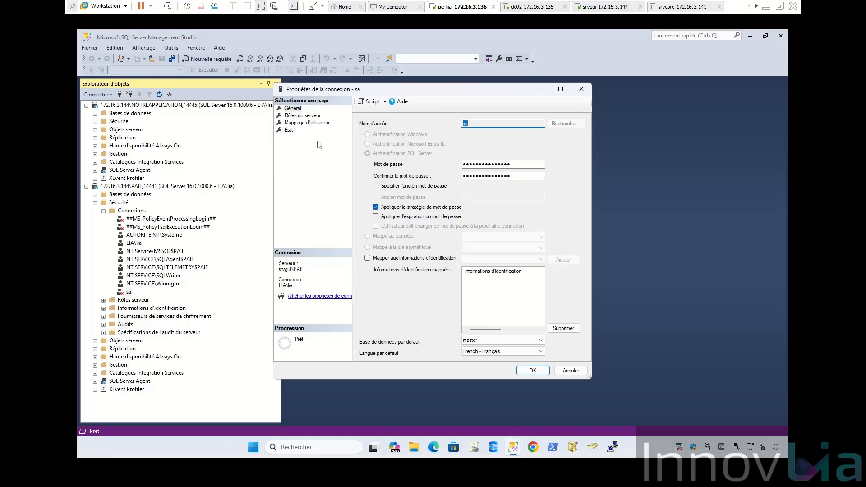
left_click(289, 130)
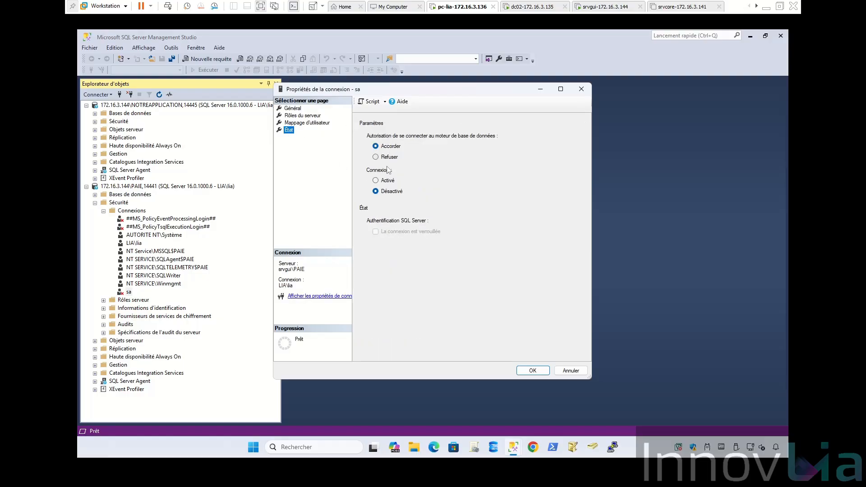
left_click(388, 181)
left_click(520, 369)
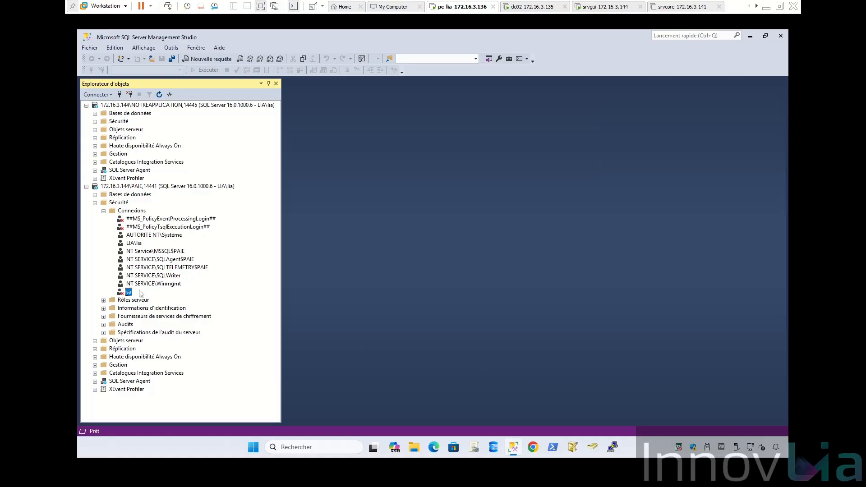
left_click(133, 211)
right_click(133, 214)
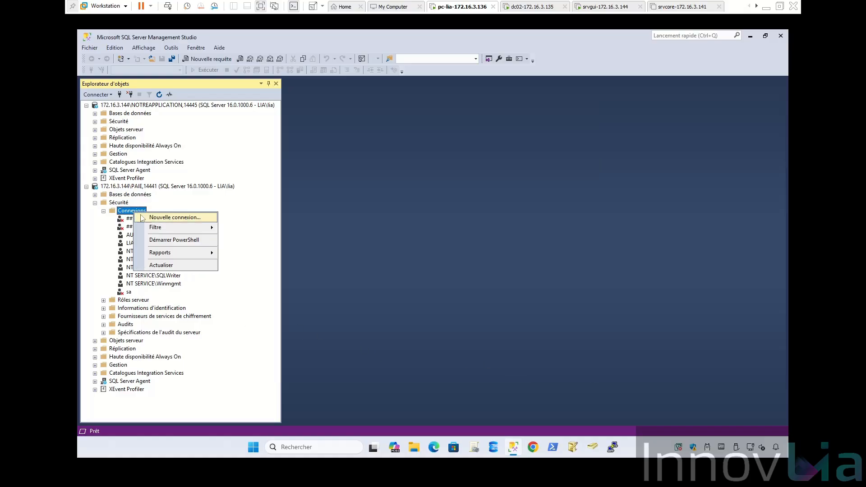
left_click(170, 266)
left_click(129, 292)
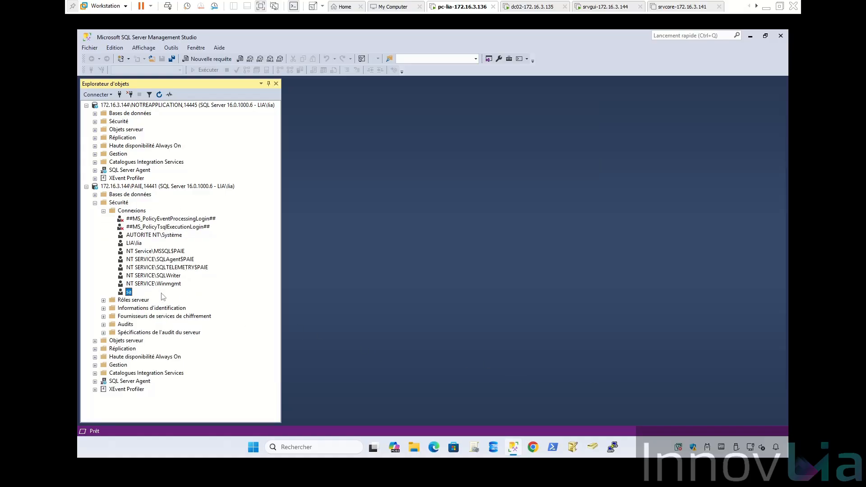
- Check the server authentication mode in the PAIE instance's security properties without changing anything
right_click(136, 187)
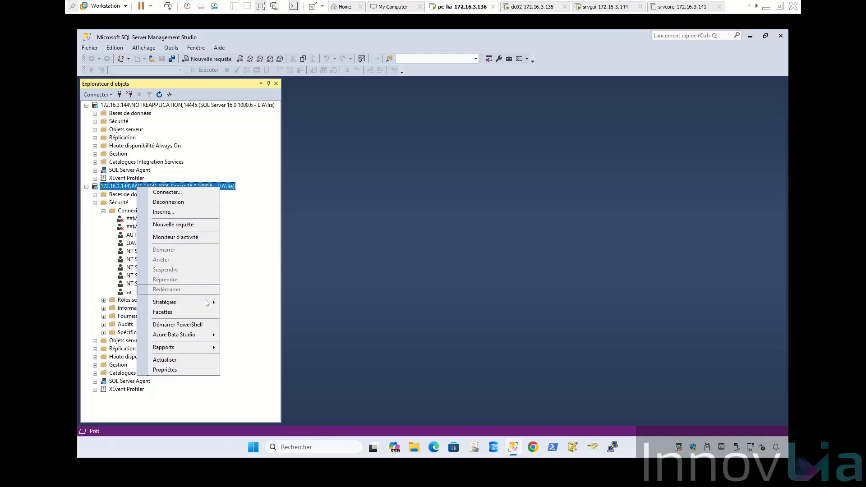
left_click(174, 364)
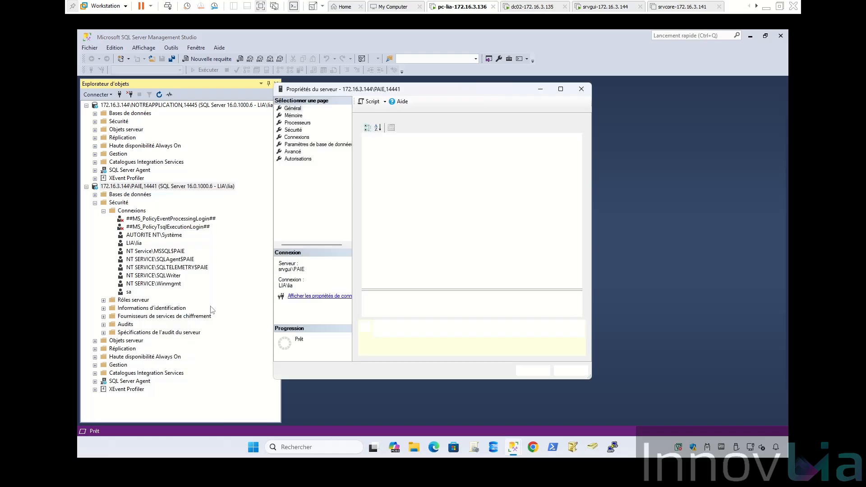
left_click(292, 129)
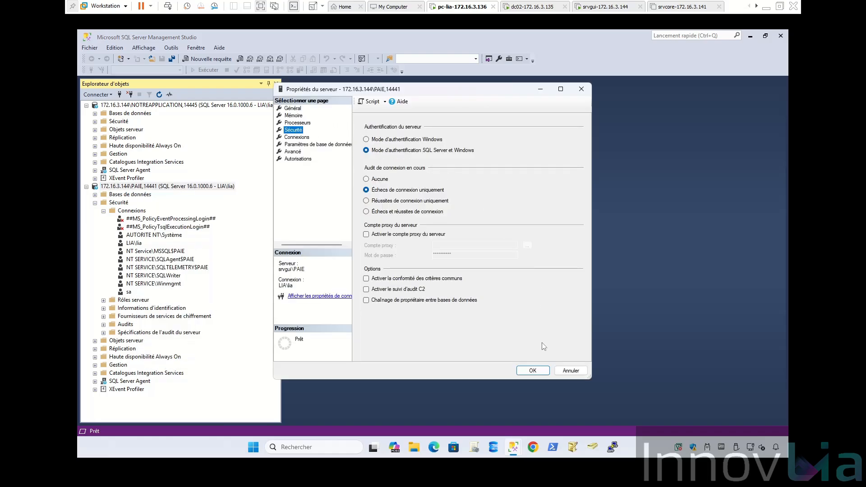
left_click(570, 370)
- Turn off password policy enforcement for the sa login, enter and confirm its new password, and apply the login properties
left_click(129, 292)
double_click(128, 292)
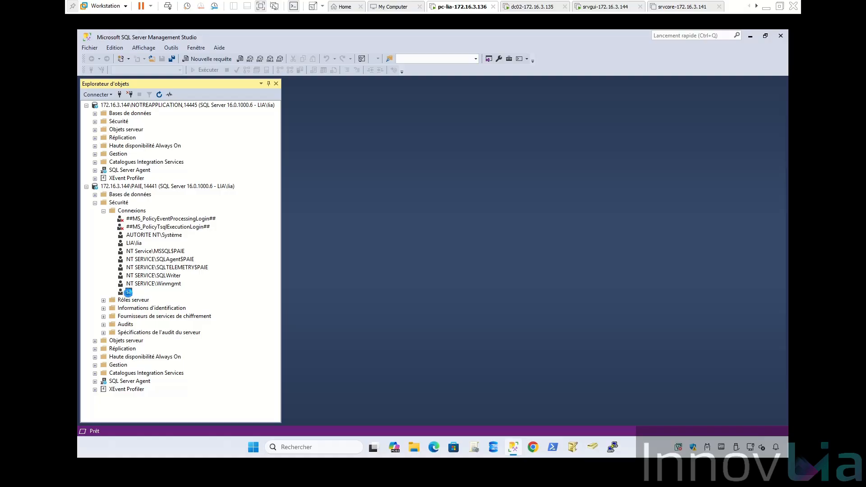
left_click(417, 208)
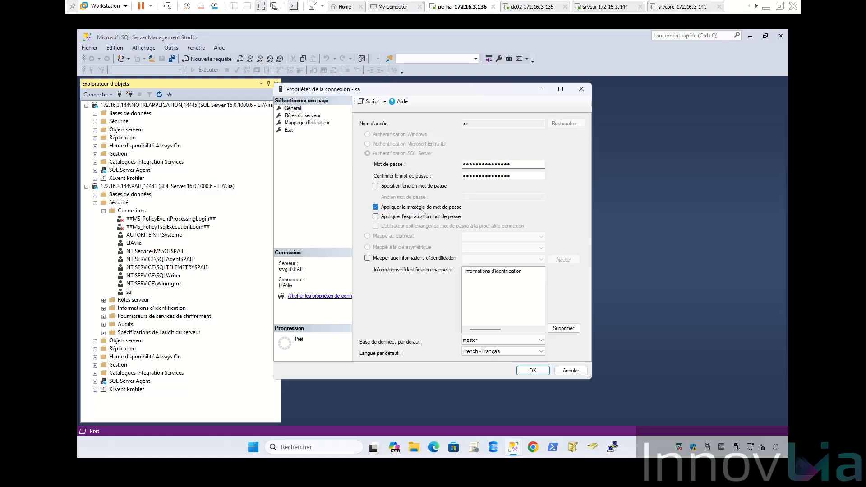
left_click_drag(517, 165, 414, 171)
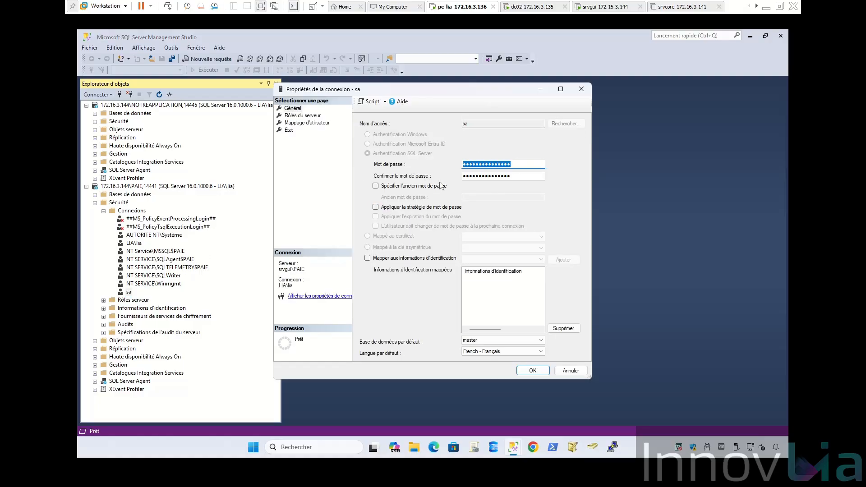
type("••")
key("Tab")
type("•")
left_click(527, 369)
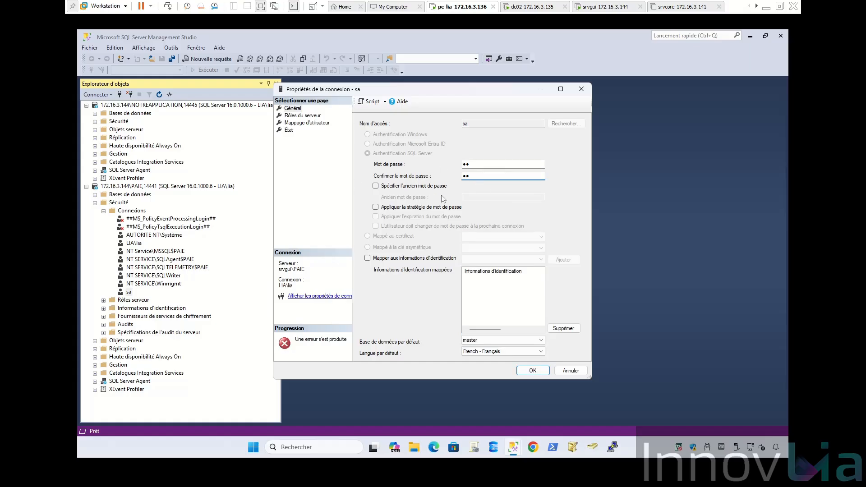
left_click(526, 368)
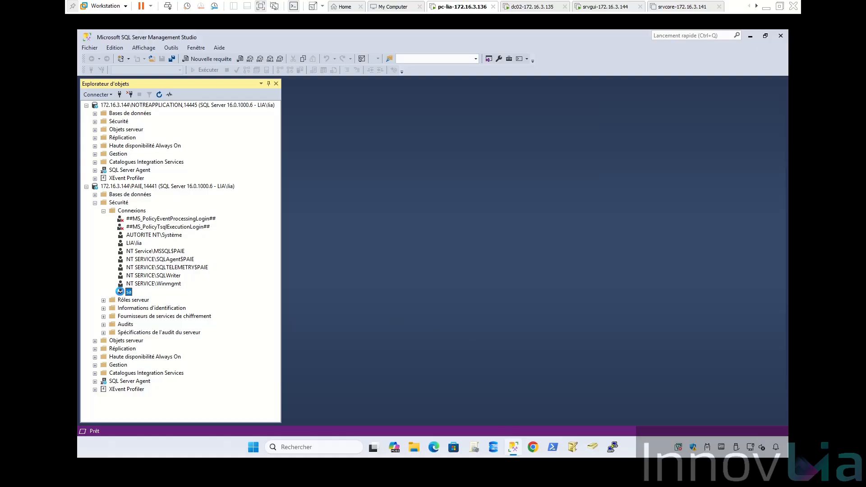
- Examine the server roles granted to the sa login on the PAIE instance, including sysadmin
double_click(122, 292)
left_click(317, 116)
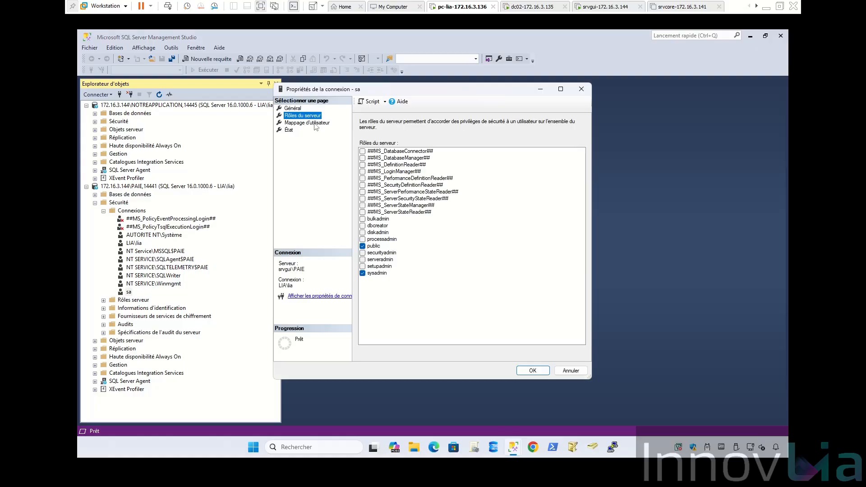
left_click(381, 275)
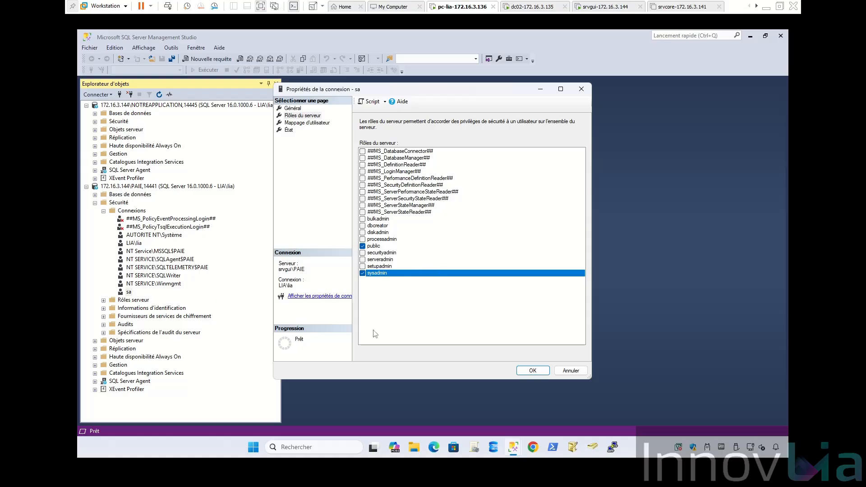
left_click(533, 370)
- Inspect the domain user's login on the PAIE instance for its server roles, securables and status settings
double_click(134, 243)
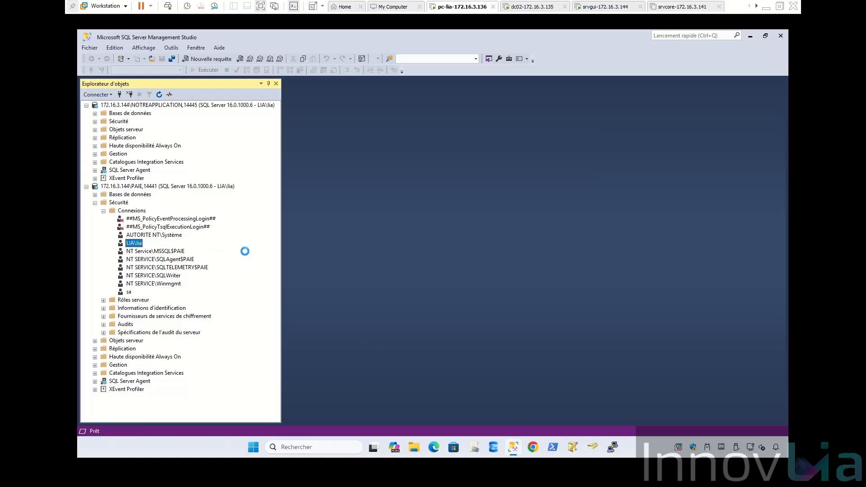
left_click(289, 138)
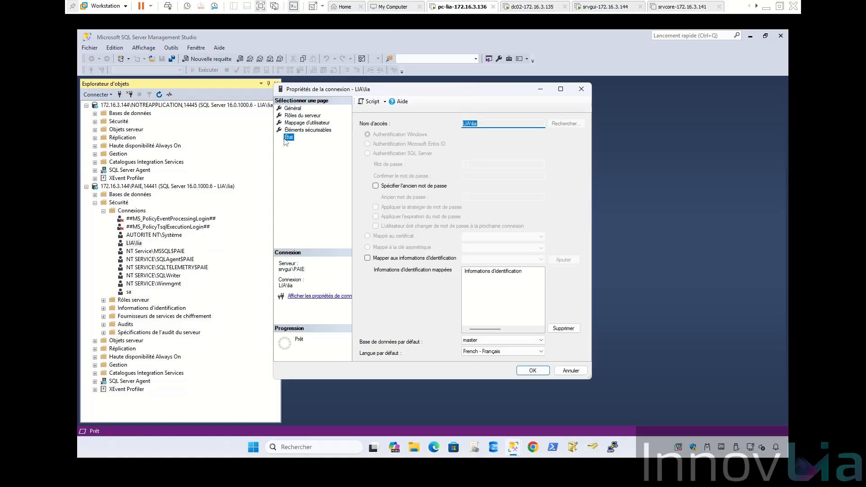
left_click(303, 115)
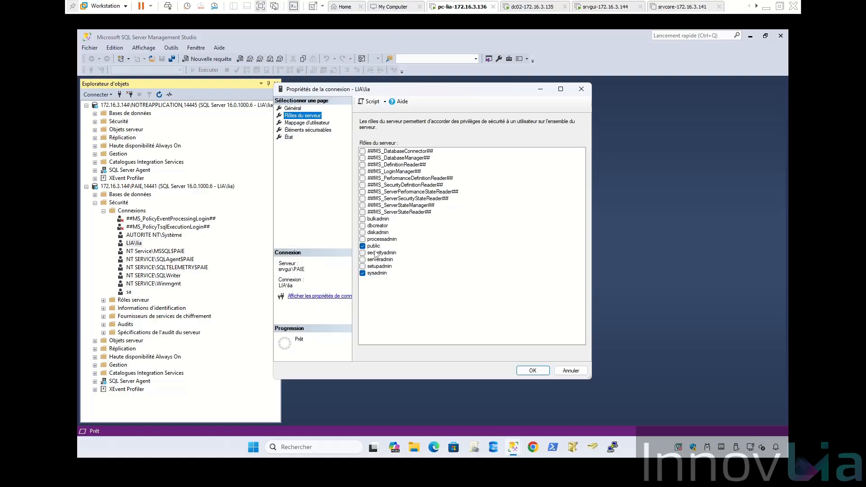
left_click(319, 130)
left_click(289, 137)
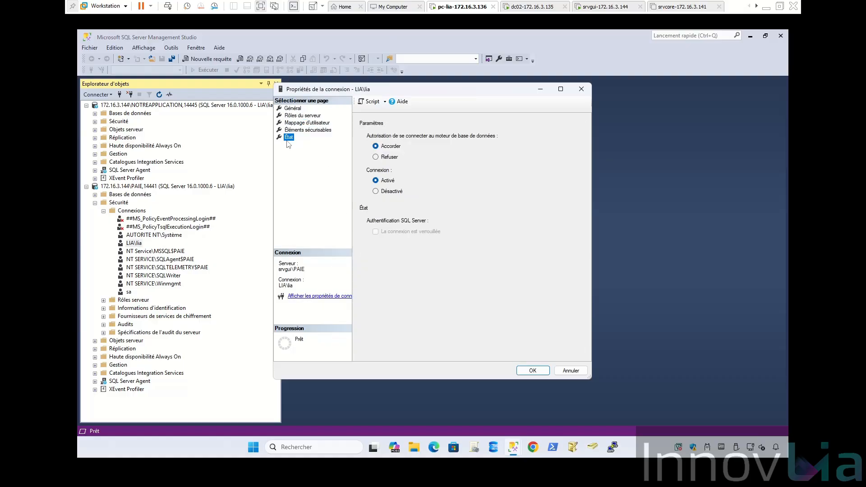
left_click(533, 370)
right_click(129, 186)
mouse_move(157, 346)
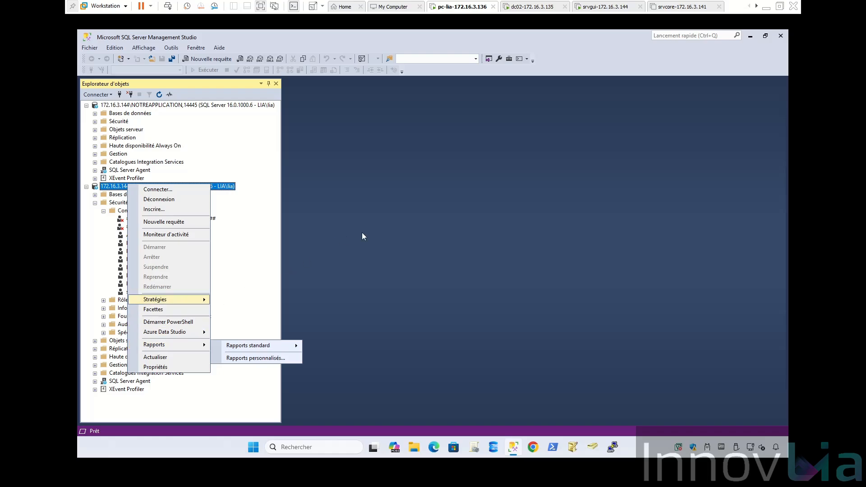
left_click(338, 193)
- Switch to the srvgui machine and restart the SQL Server (PAIE) service in SQL Server Configuration Manager
double_click(383, 36)
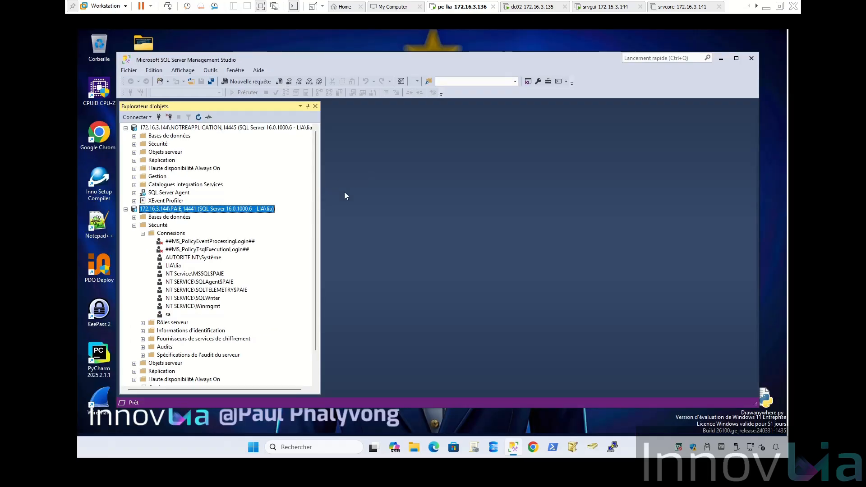
left_click(593, 8)
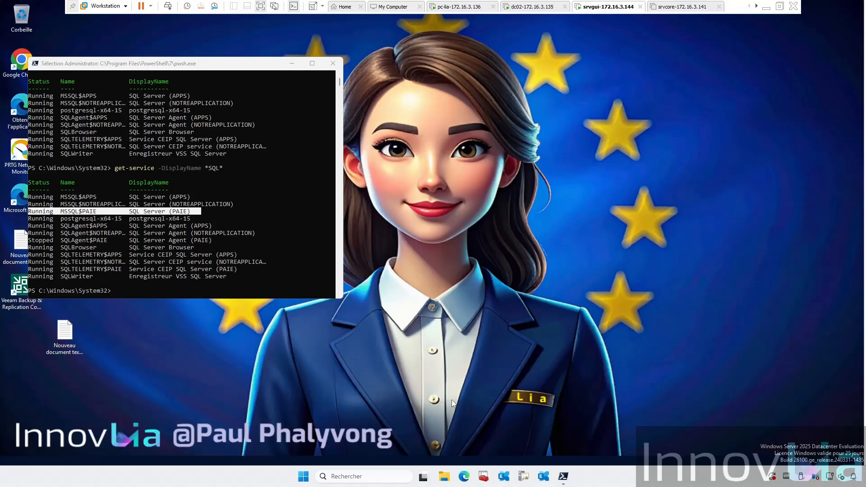
left_click(483, 476)
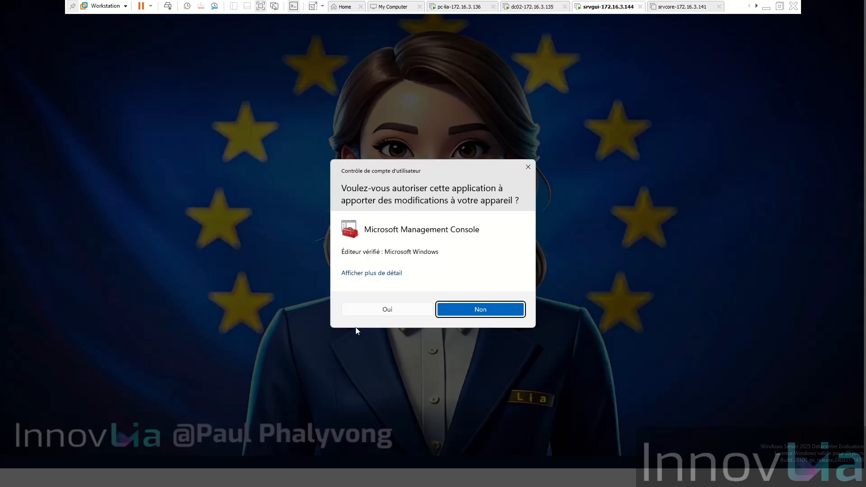
left_click(392, 311)
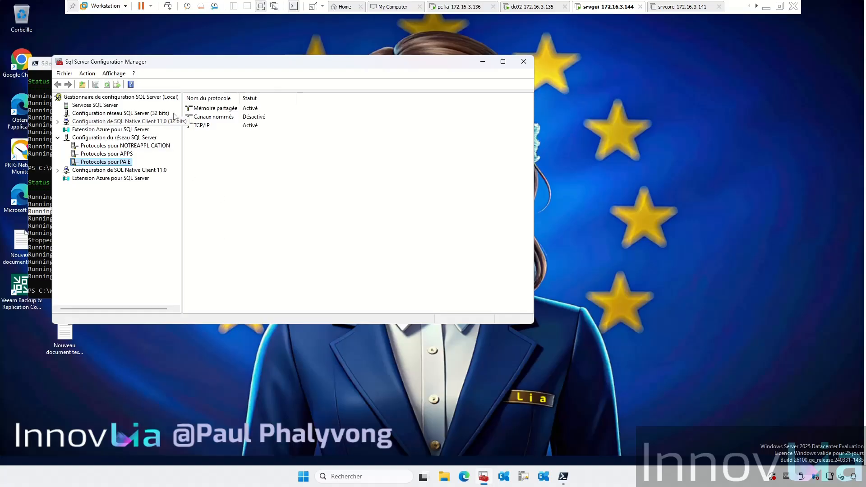
left_click(95, 104)
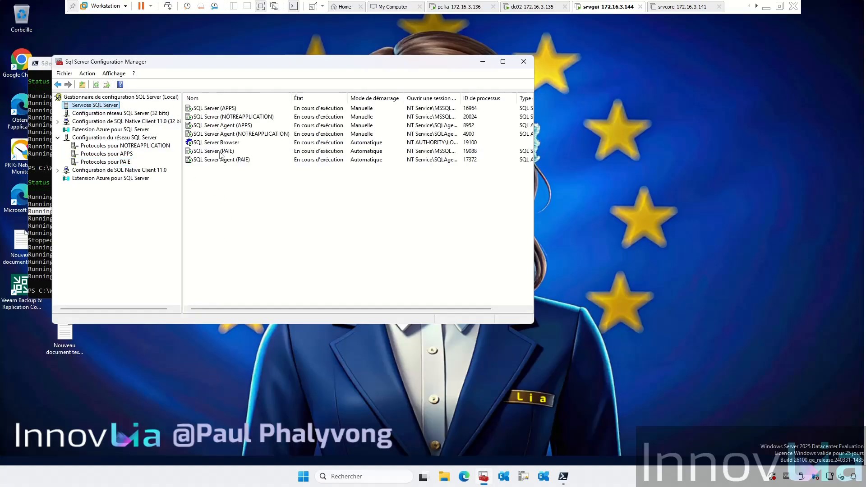
right_click(220, 154)
left_click(294, 197)
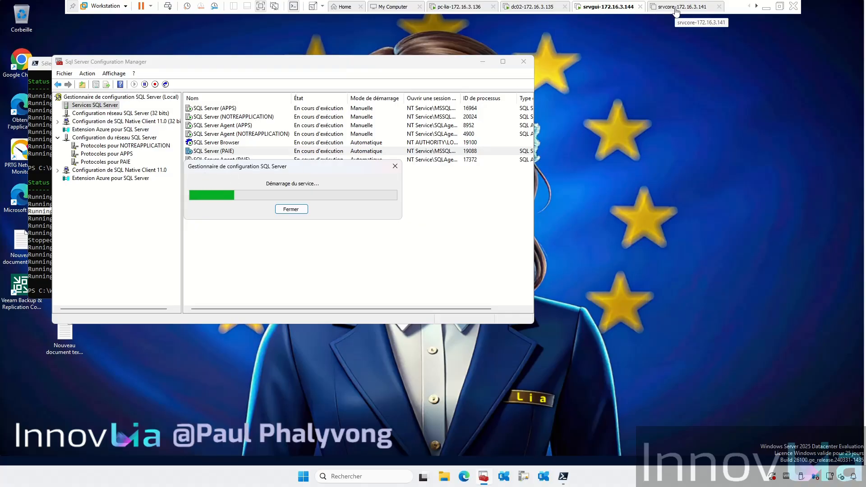
- Return to Management Studio on the pc-lia machine and disconnect from the PAIE instance
left_click(441, 7)
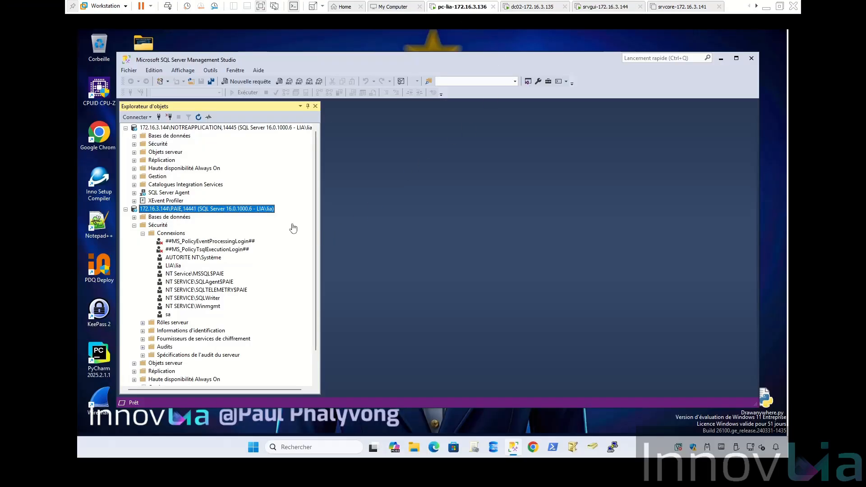
right_click(182, 210)
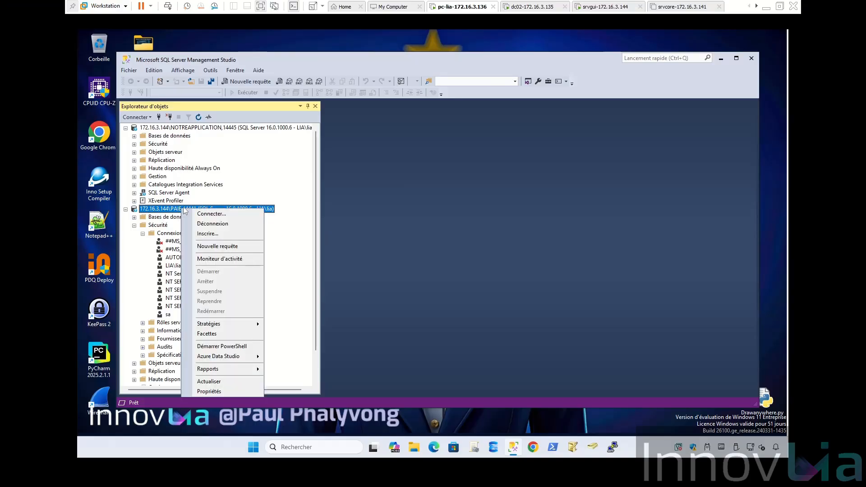
left_click(217, 225)
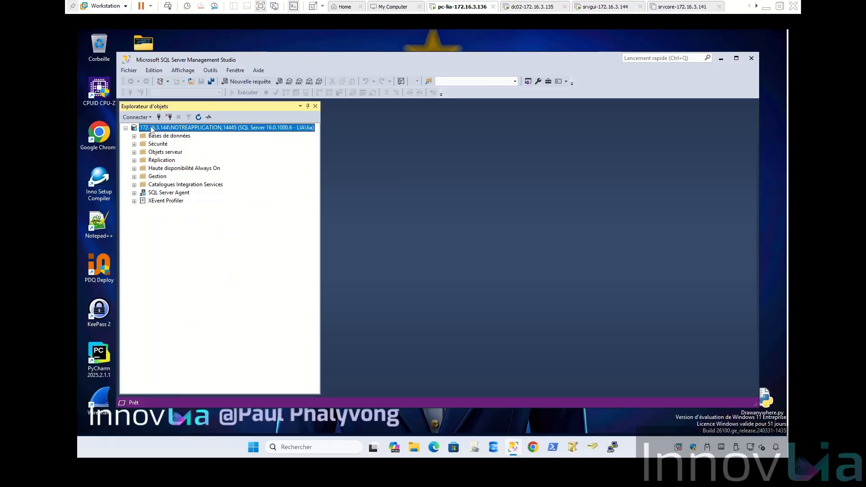
- Connect to 172.16.3.144\PAIE,14441 with SQL Server authentication as sa, entering and remembering its password and using optional (Facultatif) encryption
left_click(137, 117)
left_click(149, 125)
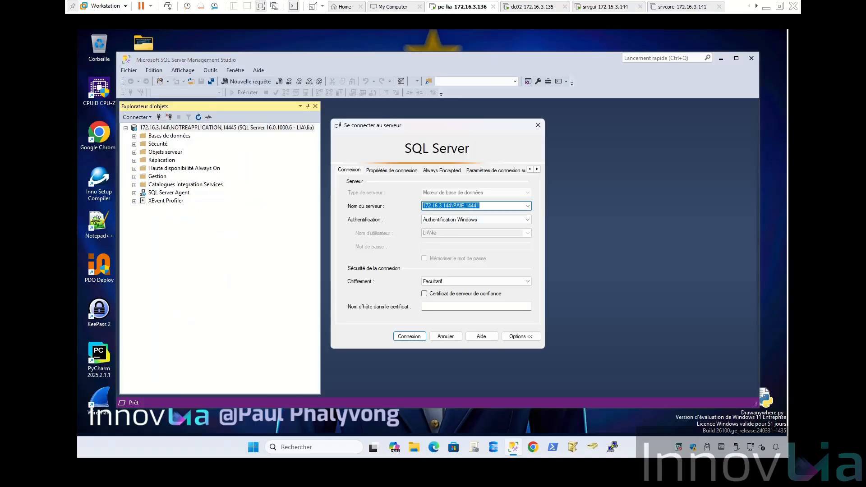
left_click(526, 220)
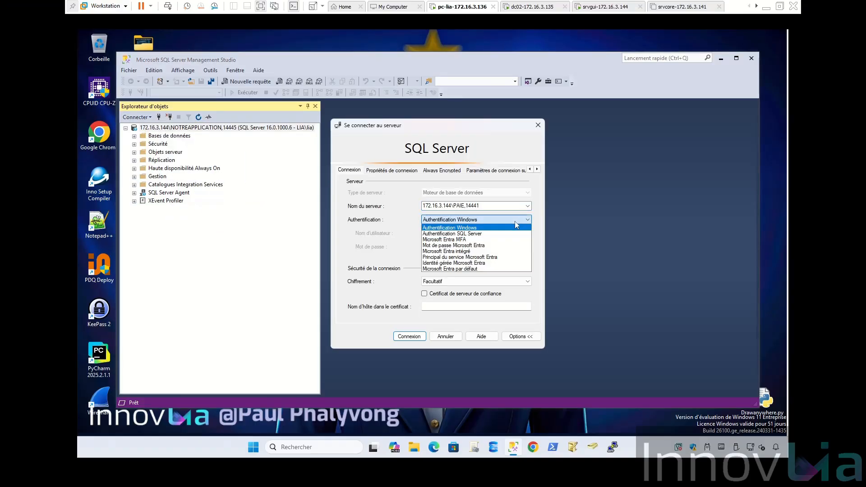
left_click(467, 234)
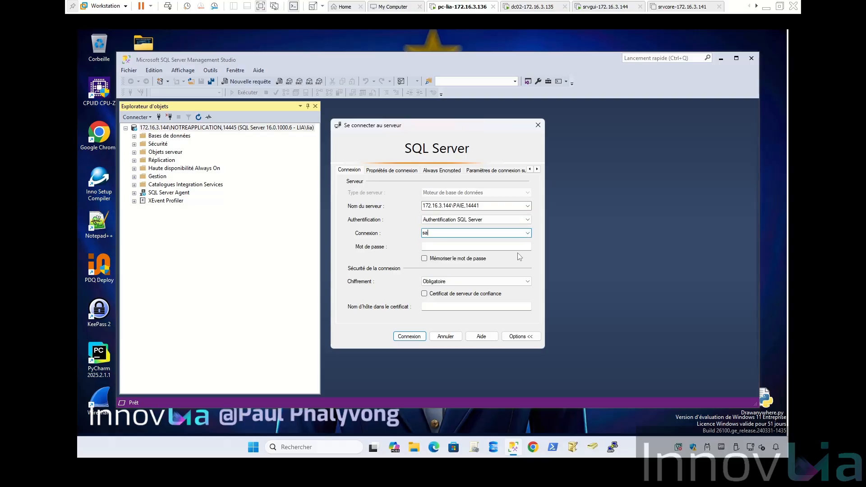
left_click(477, 247)
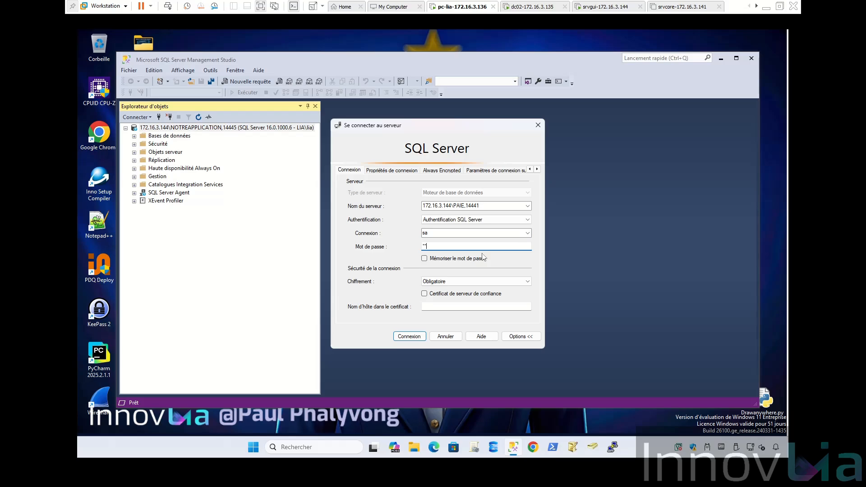
left_click(446, 260)
left_click(450, 281)
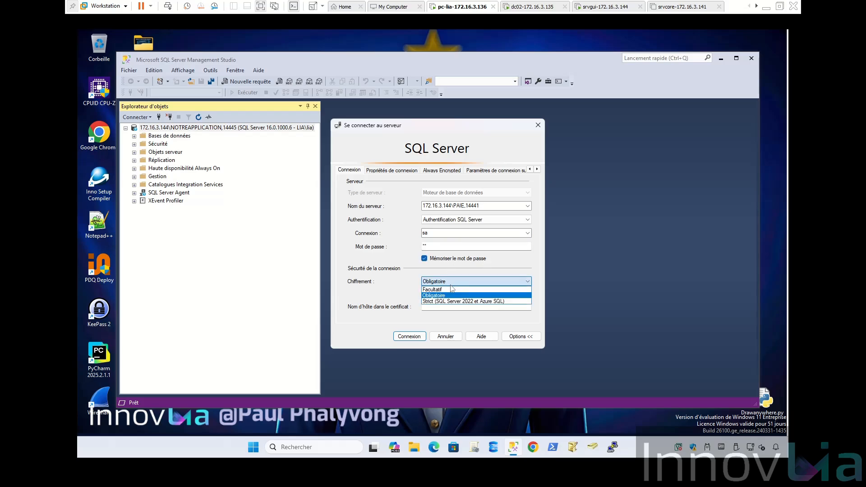
left_click(445, 291)
left_click(409, 335)
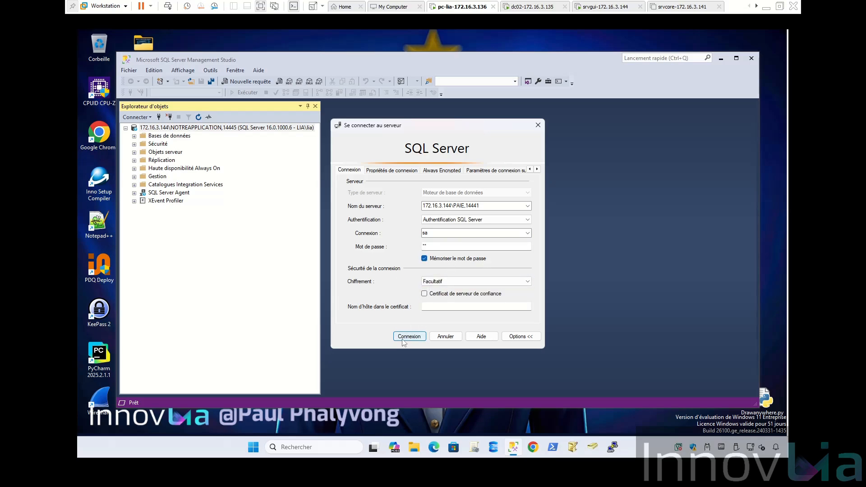
- Examine the PAIE instance's databases and security logins through the sa connection
left_click(135, 217)
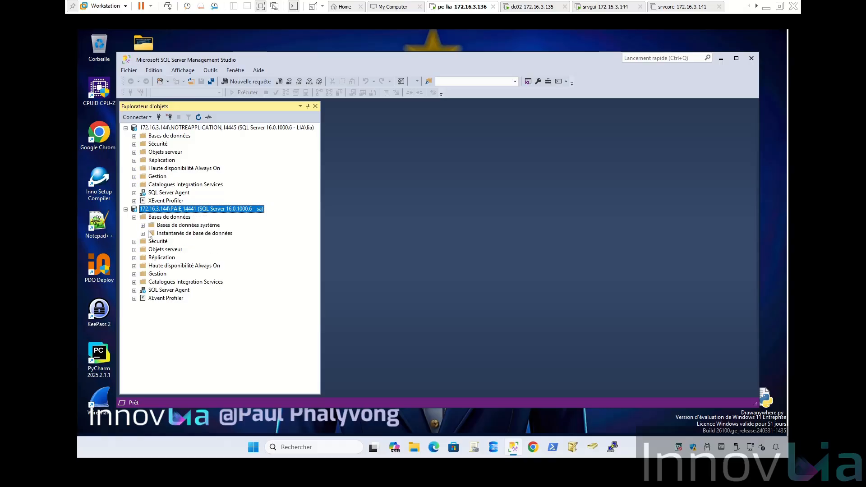
left_click(133, 242)
left_click(142, 249)
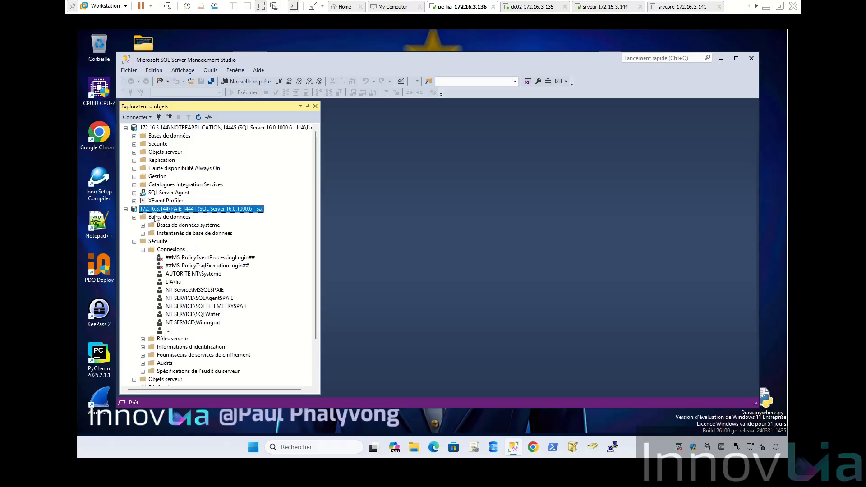
left_click(168, 331)
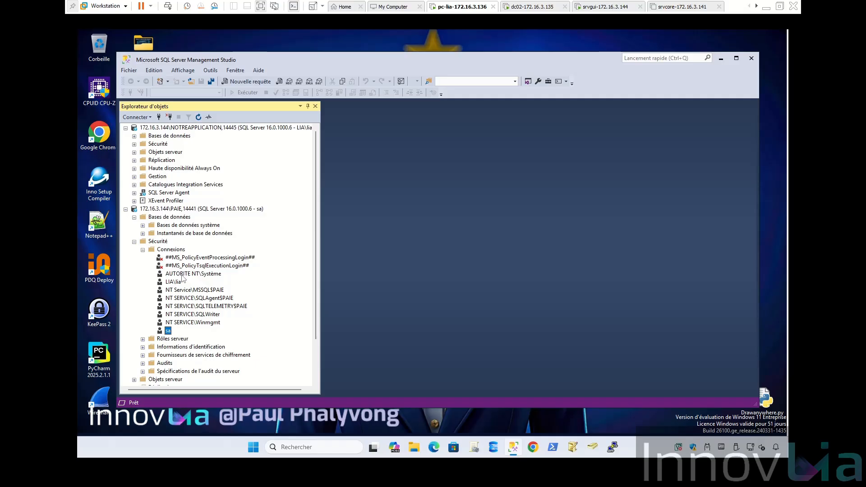
left_click(202, 209)
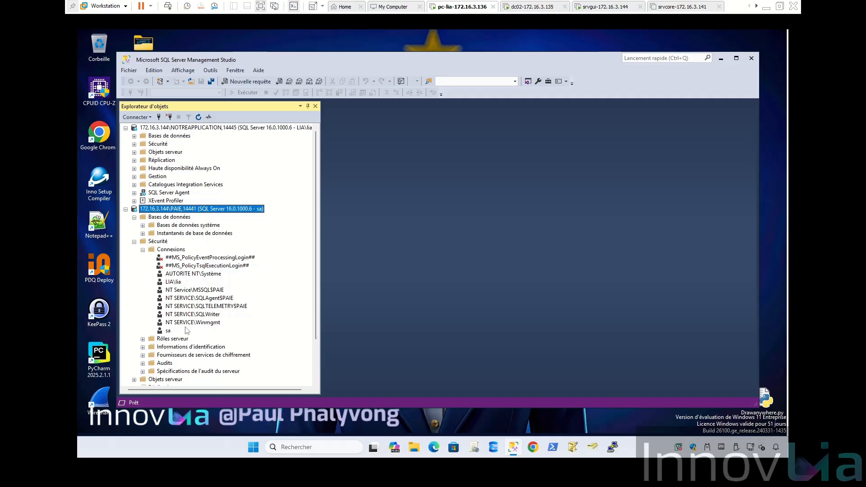
left_click(168, 332)
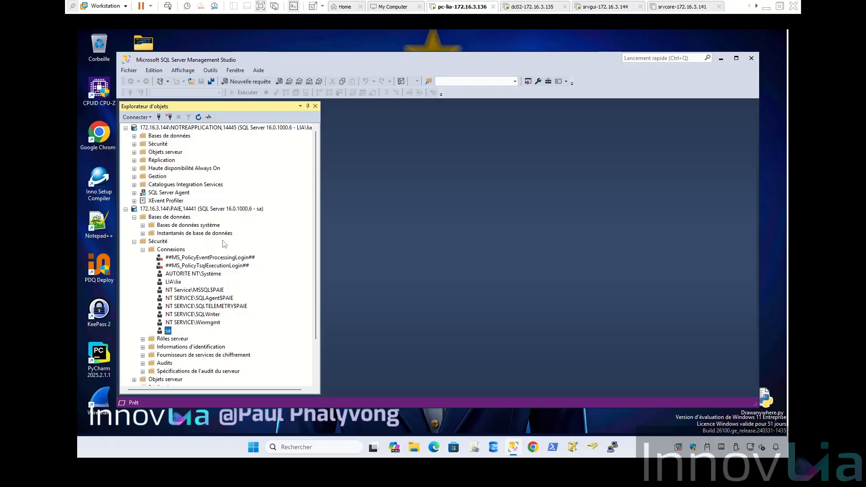
left_click(197, 209)
left_click(134, 242)
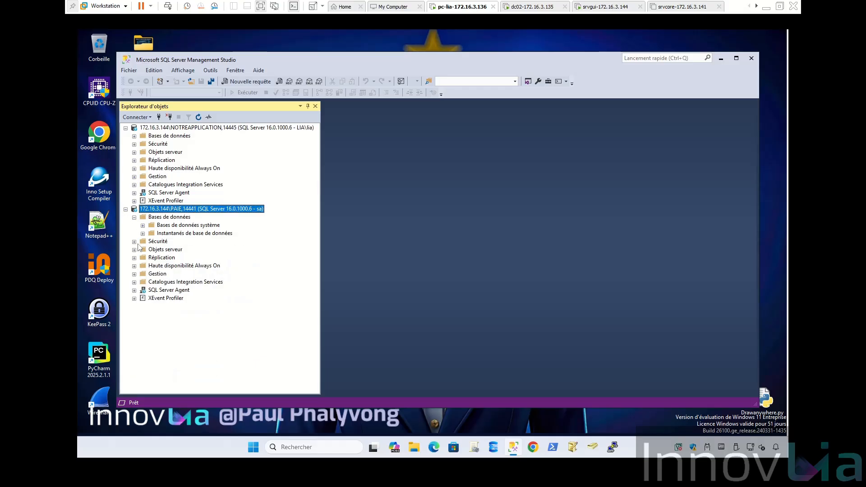
left_click(135, 242)
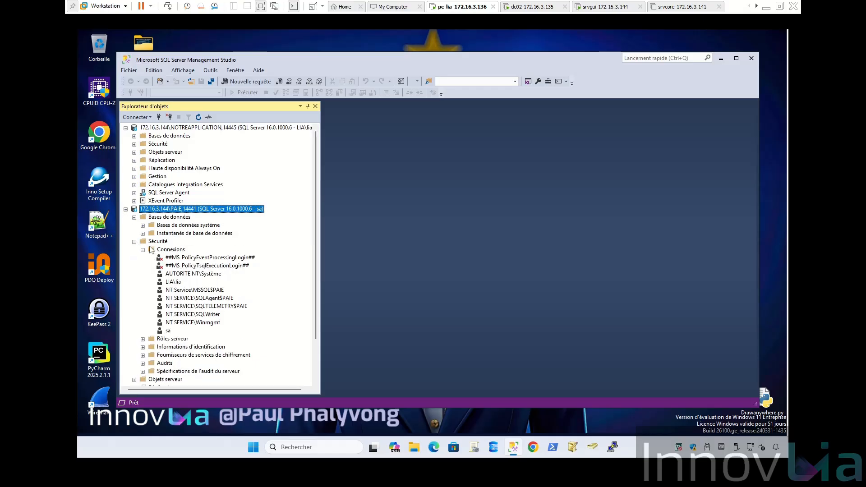
left_click(135, 242)
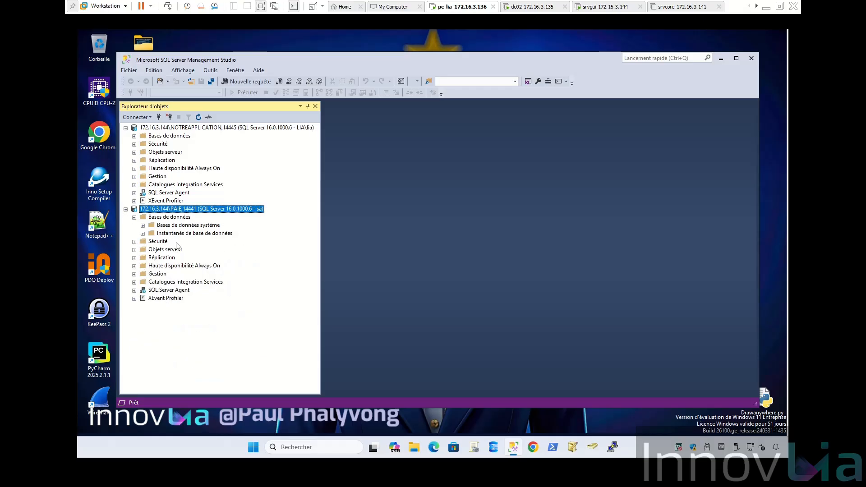
left_click(134, 243)
left_click(137, 242)
left_click(155, 242)
left_click(138, 242)
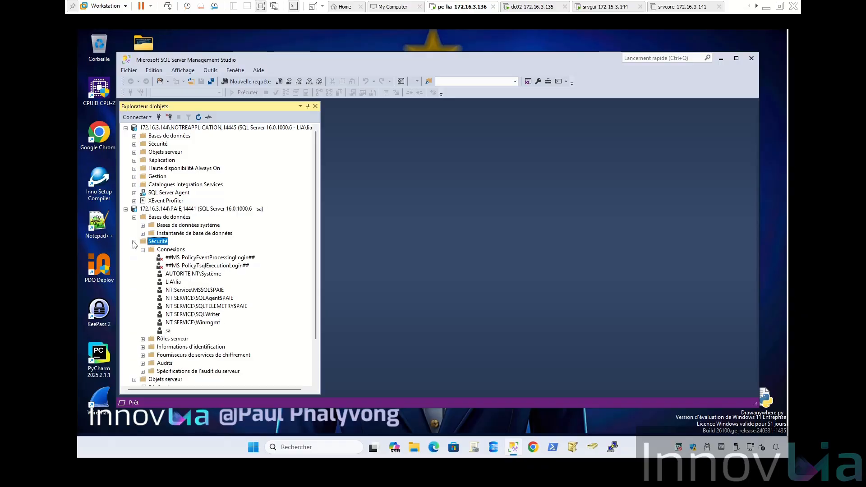
left_click(160, 210)
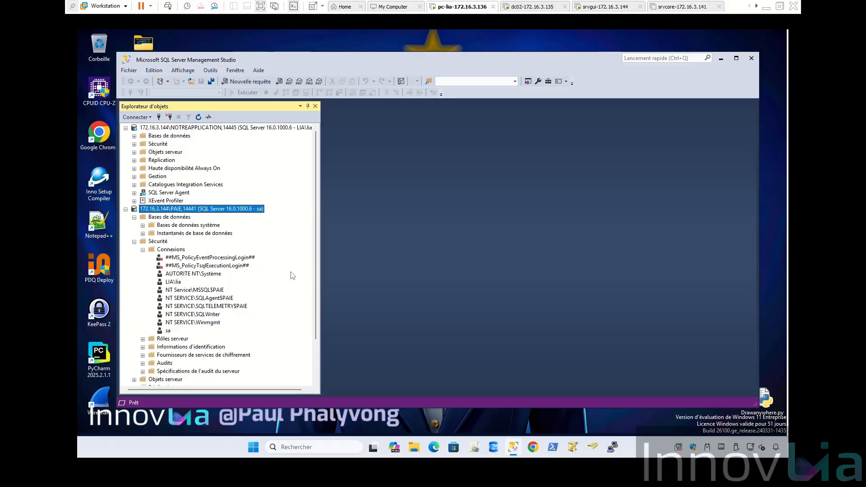
- Collapse the PAIE instance's security folder and list the jobs under its SQL Server Agent
left_click(135, 242)
left_click(134, 290)
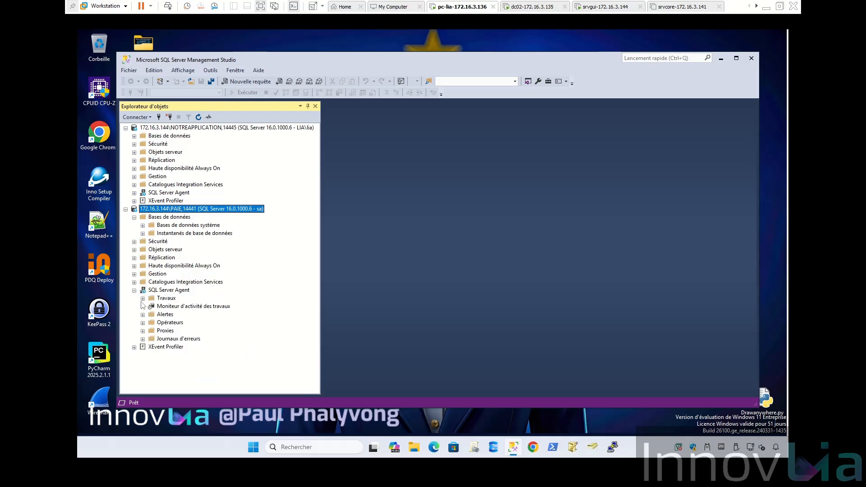
left_click(142, 299)
left_click(172, 299)
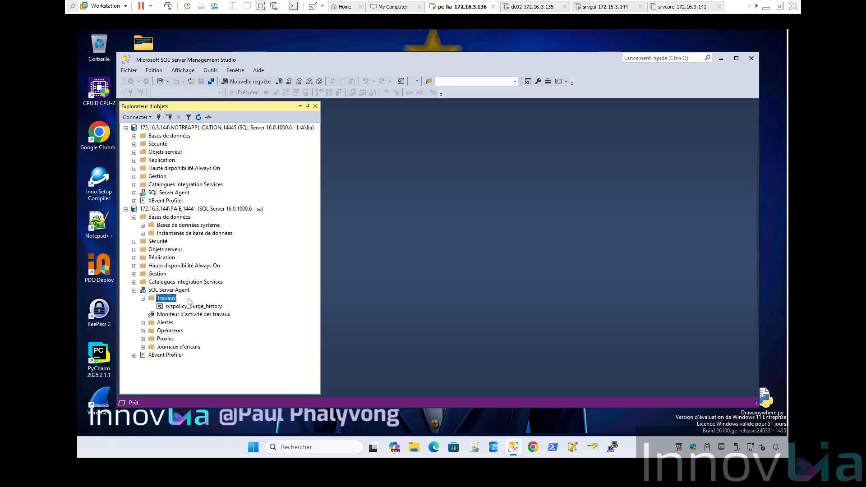